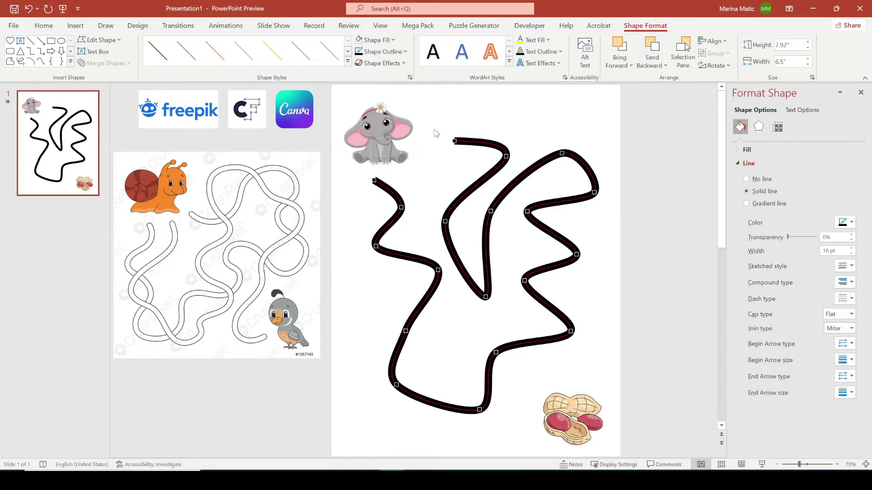
# Drag the path's points and curve handles to round its left, middle and inner U-turn bends.
pyautogui.moveTo(402, 208); pyautogui.dragTo(403, 207)
pyautogui.moveTo(405, 331)
pyautogui.mouseDown()
pyautogui.moveTo(393, 324)
pyautogui.moveTo(404, 309)
pyautogui.moveTo(411, 312)
pyautogui.moveTo(403, 335)
pyautogui.mouseUp()
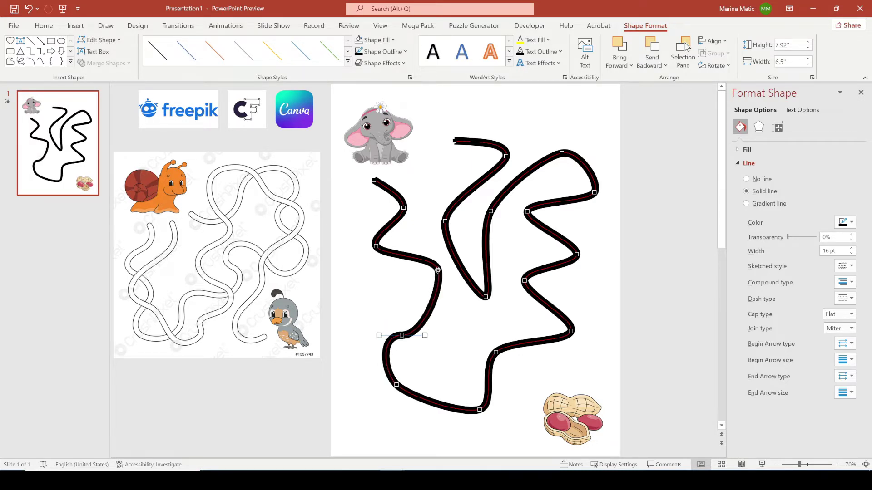
pyautogui.moveTo(438, 270); pyautogui.dragTo(426, 280)
pyautogui.click(477, 299)
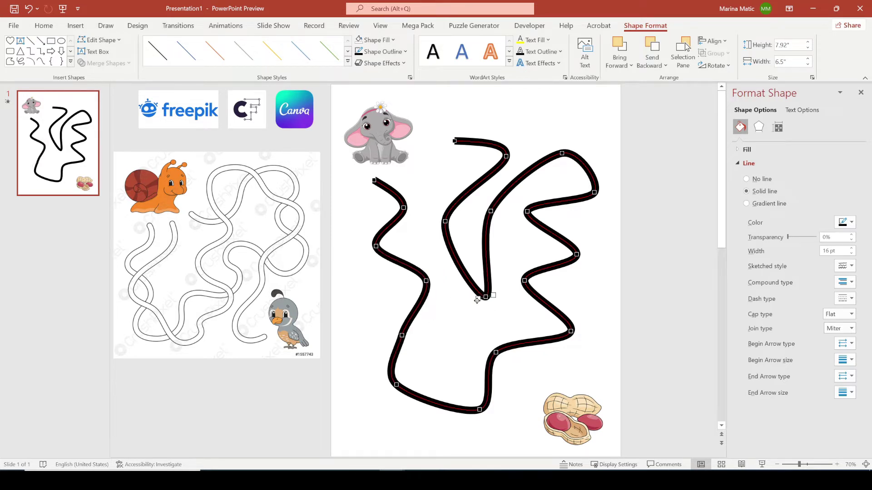
pyautogui.moveTo(478, 299); pyautogui.dragTo(463, 303)
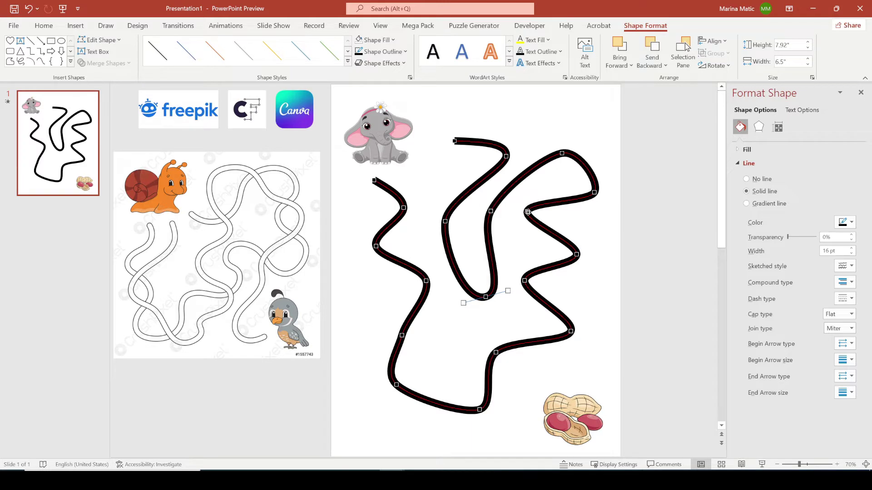
pyautogui.rightClick(528, 212)
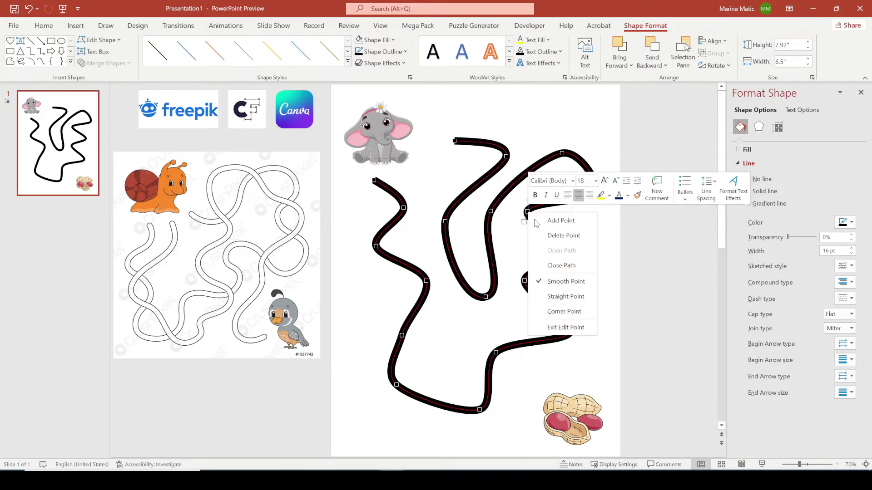
pyautogui.click(512, 319)
pyautogui.click(504, 225)
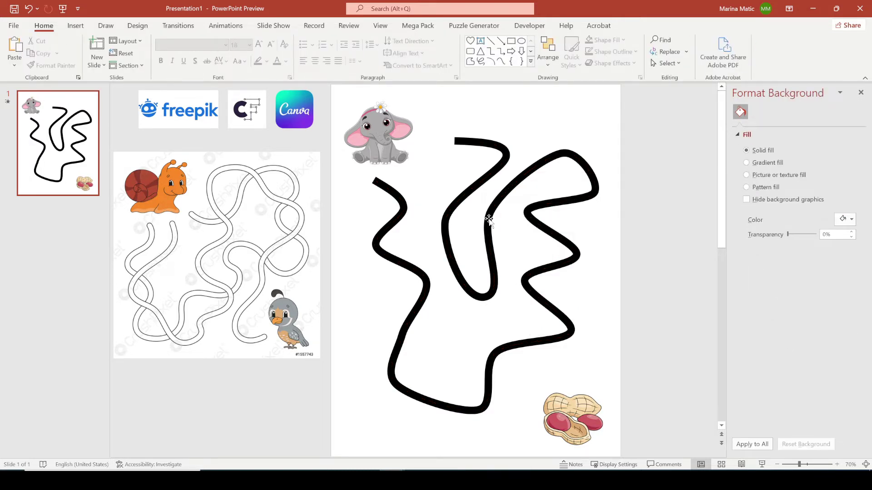
# Set the winding path's line cap type to Round, discarding a trial duplicate.
pyautogui.click(489, 220)
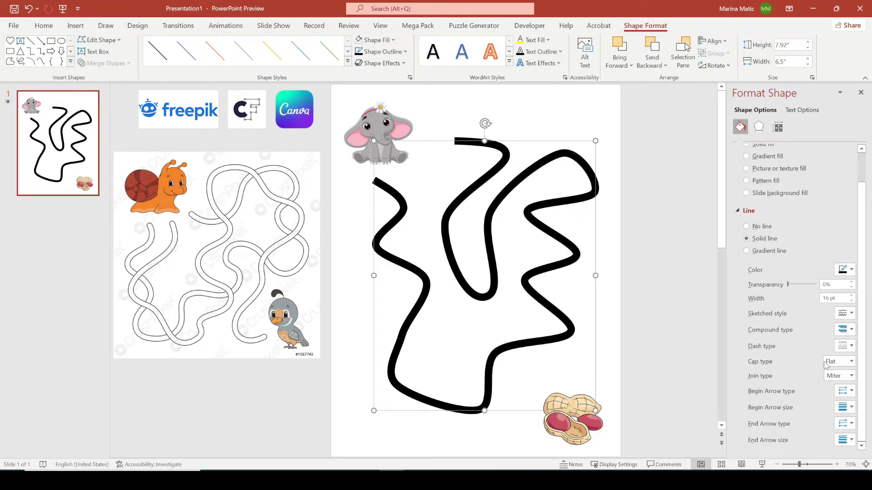
pyautogui.click(839, 362)
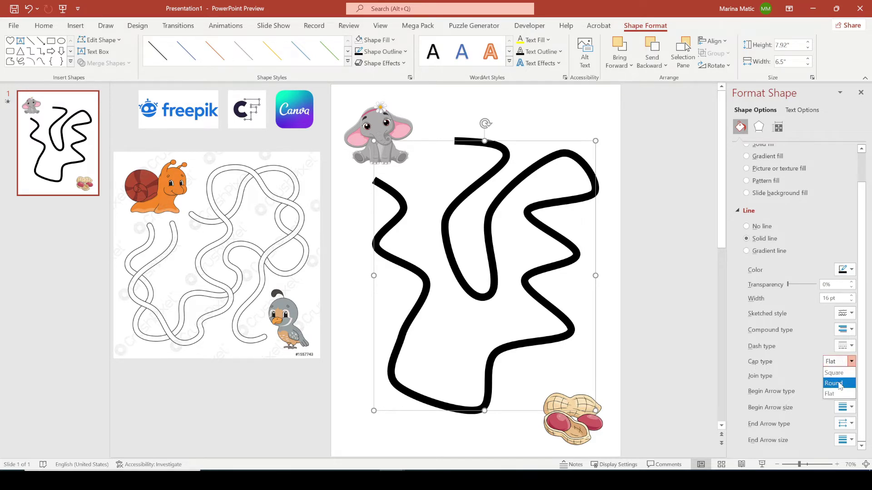
pyautogui.click(839, 384)
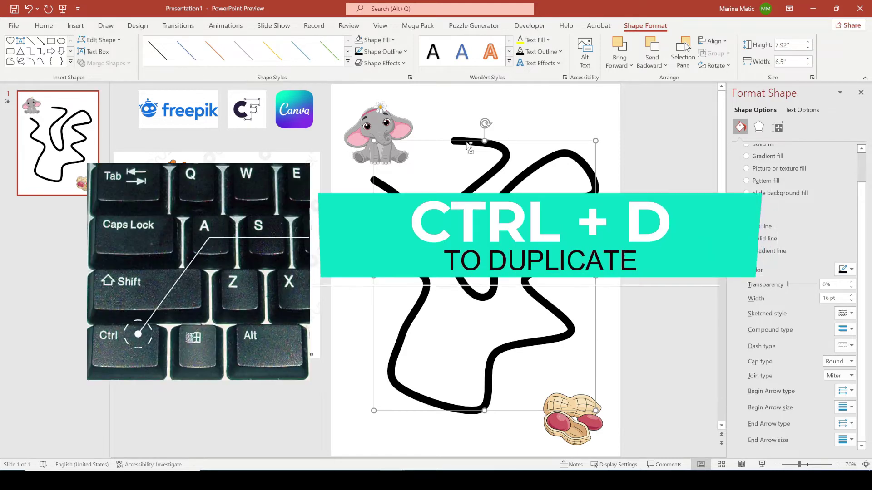
pyautogui.hotkey('ctrl', 'd')
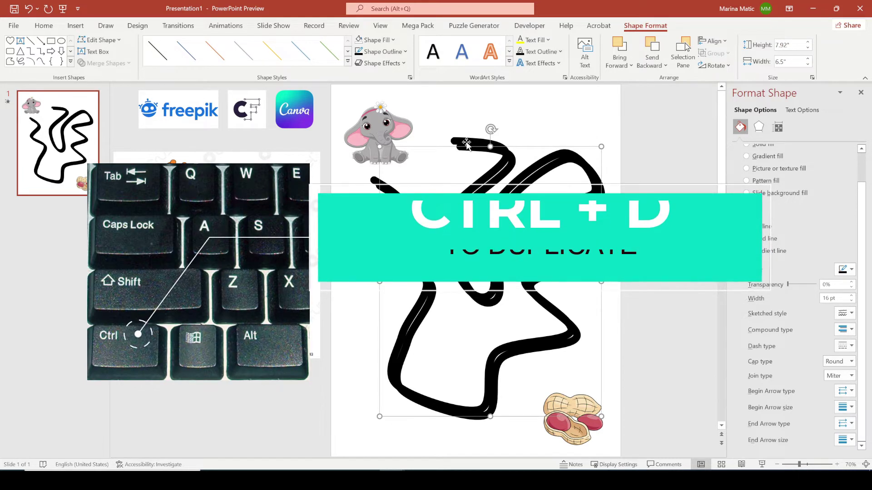
pyautogui.press('Delete')
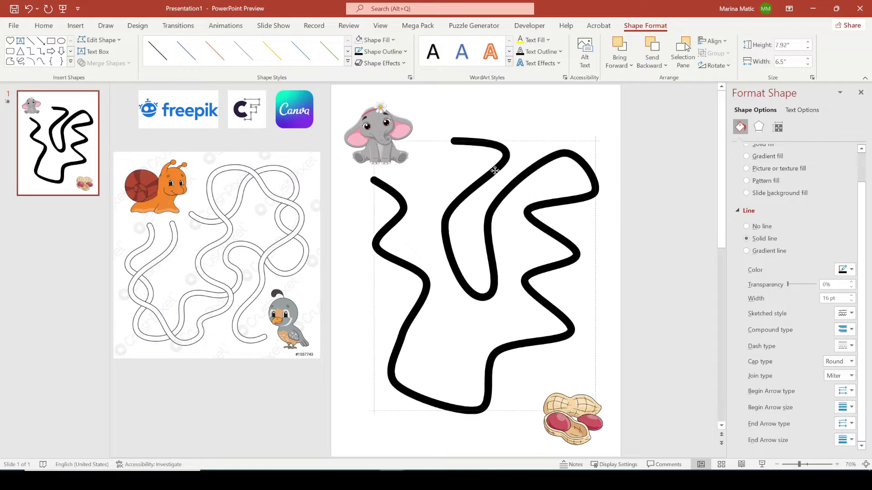
pyautogui.click(495, 172)
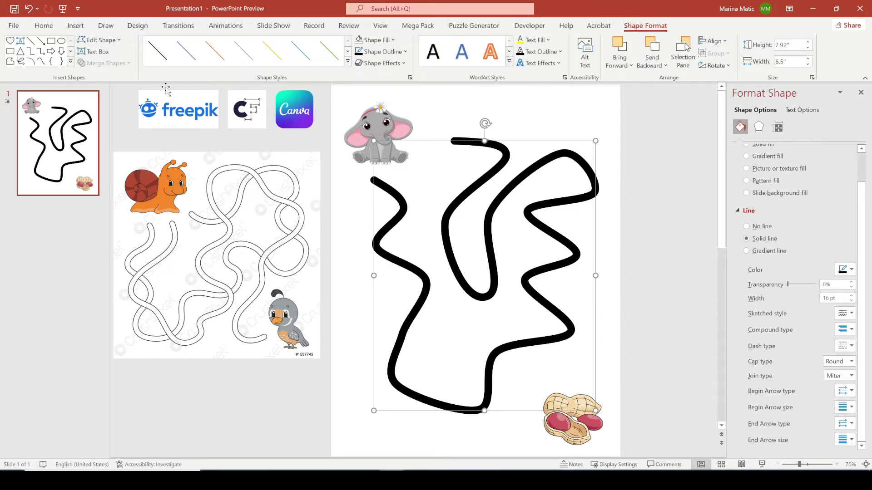
pyautogui.click(44, 27)
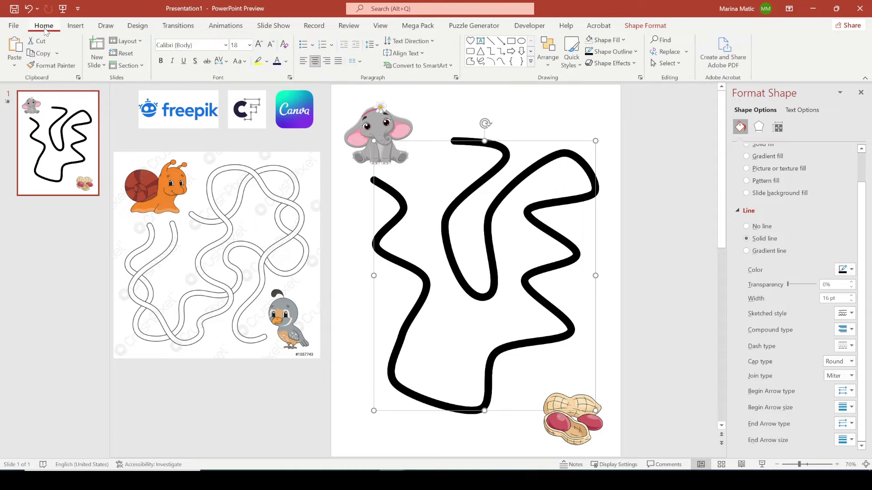
# Duplicate the path and make the copy a 10 pt white line over the black original.
pyautogui.click(57, 54)
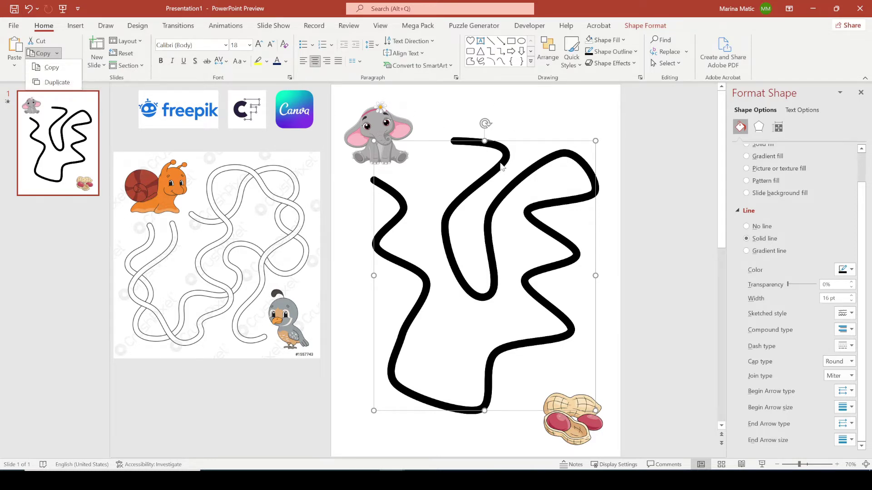
pyautogui.click(830, 300)
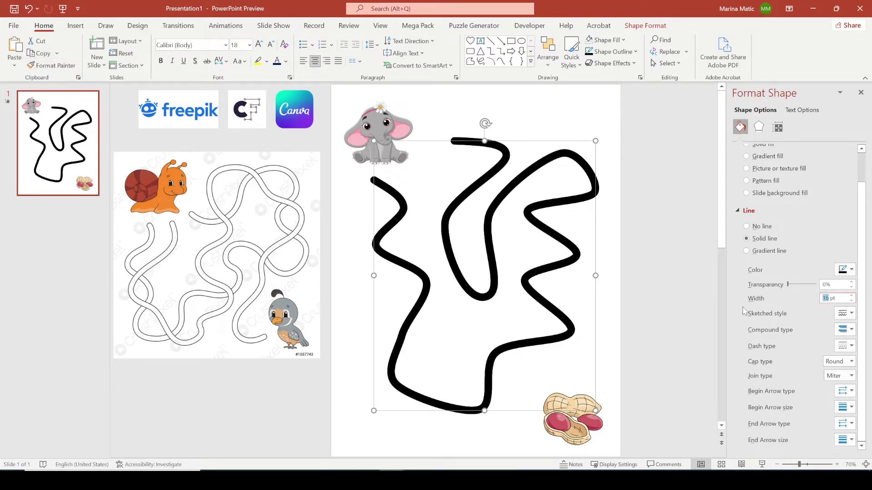
pyautogui.write('10')
pyautogui.click(843, 271)
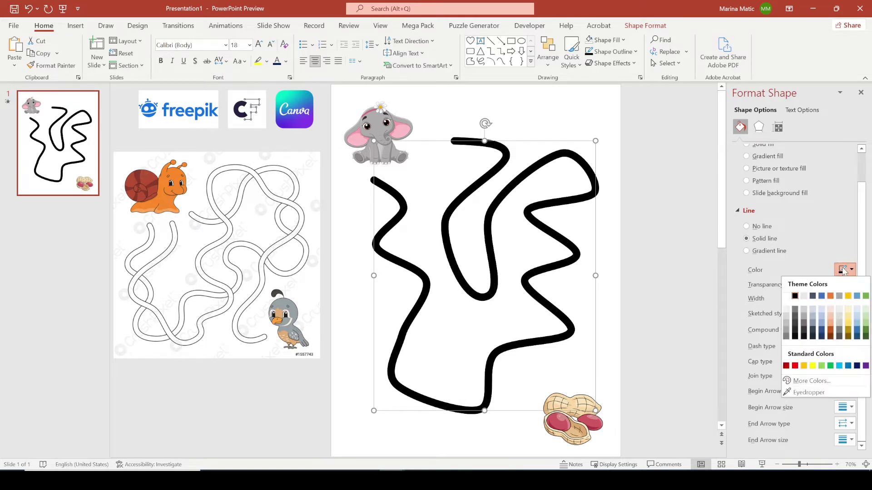
pyautogui.click(786, 296)
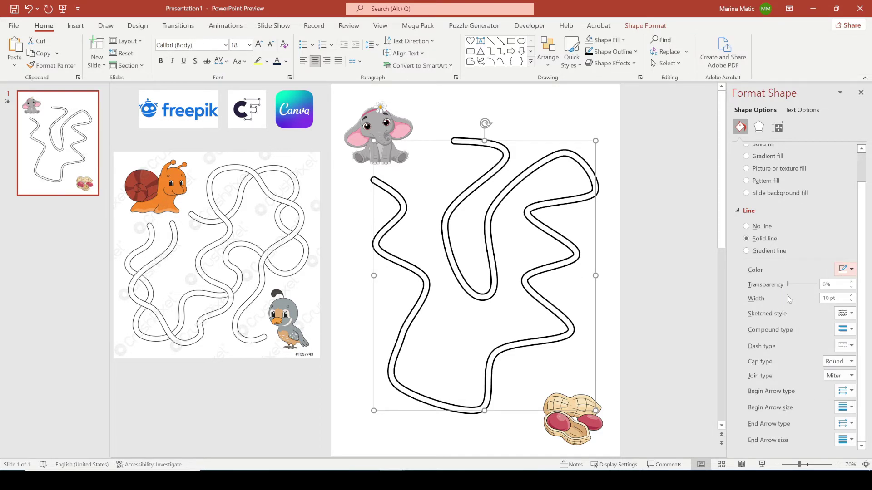
pyautogui.click(643, 226)
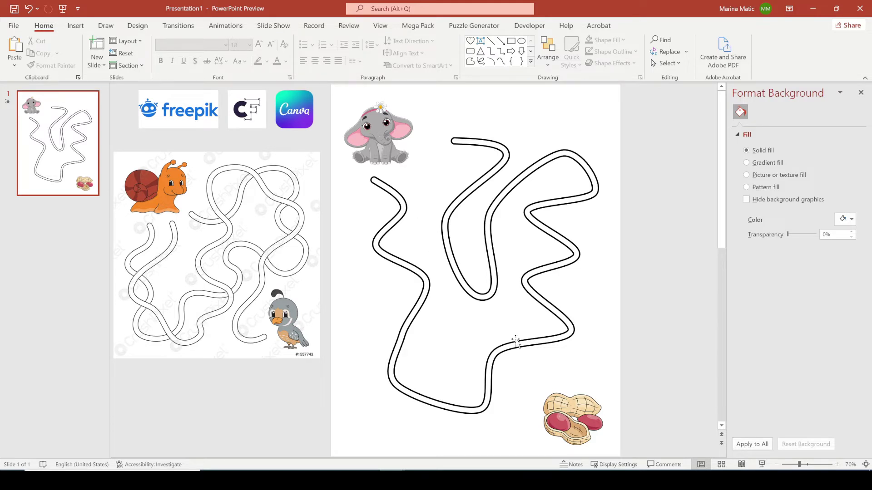
# Draw a new freehand scribble path winding across the maze.
pyautogui.click(75, 26)
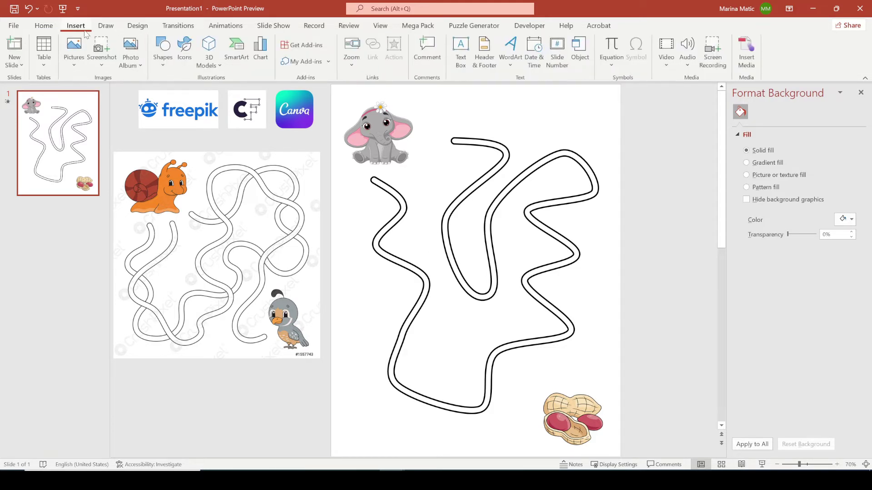
pyautogui.click(163, 60)
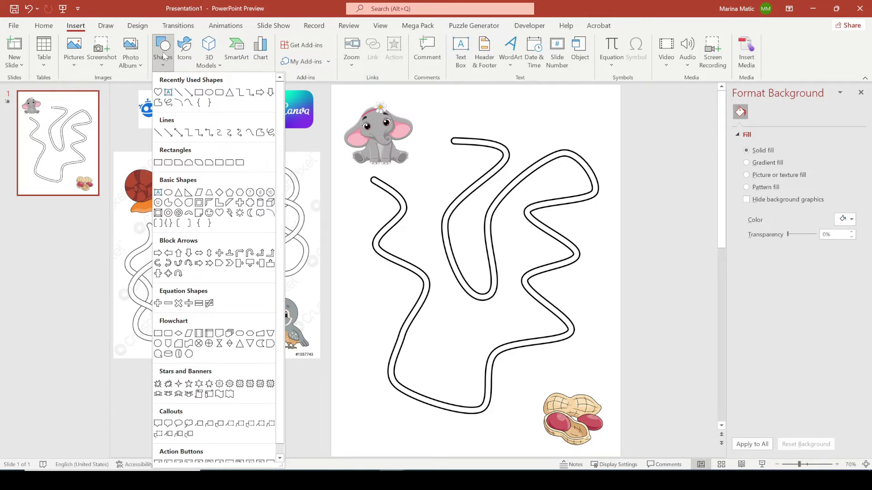
pyautogui.click(250, 133)
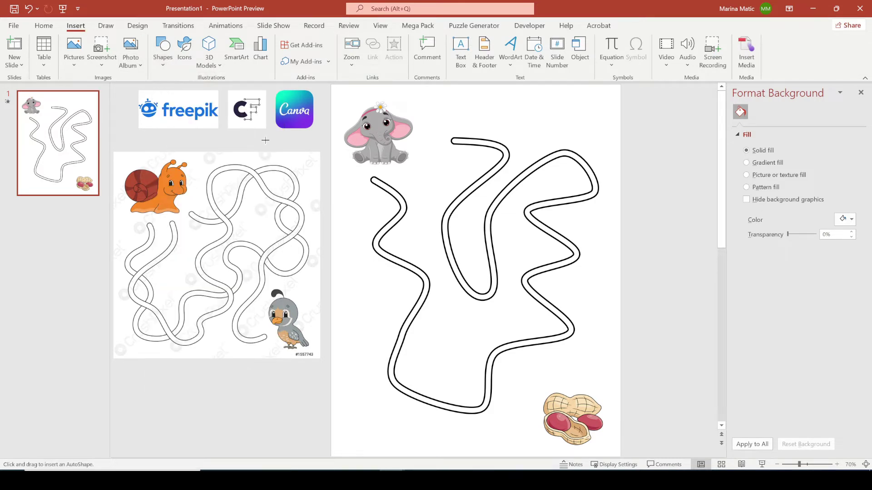
pyautogui.moveTo(430, 172)
pyautogui.mouseDown()
pyautogui.moveTo(462, 167)
pyautogui.moveTo(424, 203)
pyautogui.moveTo(428, 255)
pyautogui.moveTo(578, 224)
pyautogui.moveTo(592, 275)
pyautogui.moveTo(449, 319)
pyautogui.moveTo(441, 379)
pyautogui.moveTo(537, 357)
pyautogui.moveTo(555, 380)
pyautogui.mouseUp()
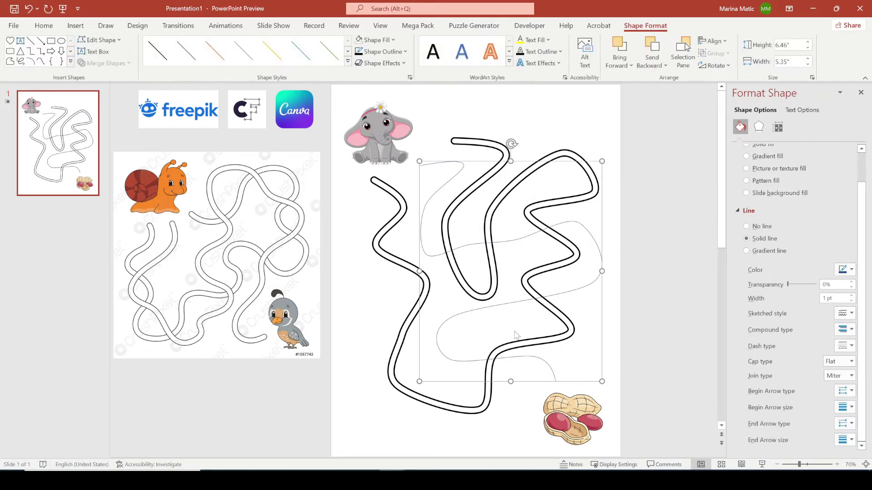
# Give the new path a 16 pt black line with Round cap ends.
pyautogui.doubleClick(824, 299)
pyautogui.write('2')
pyautogui.write('18')
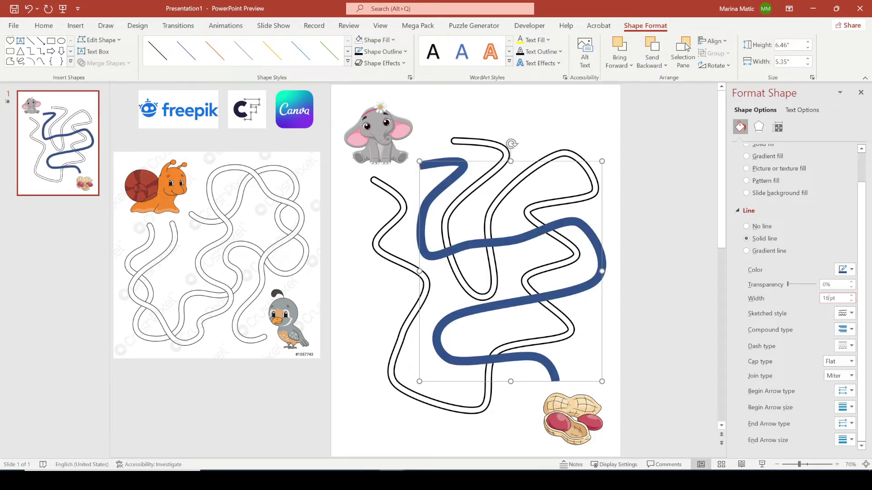
pyautogui.doubleClick(825, 298)
pyautogui.write('16')
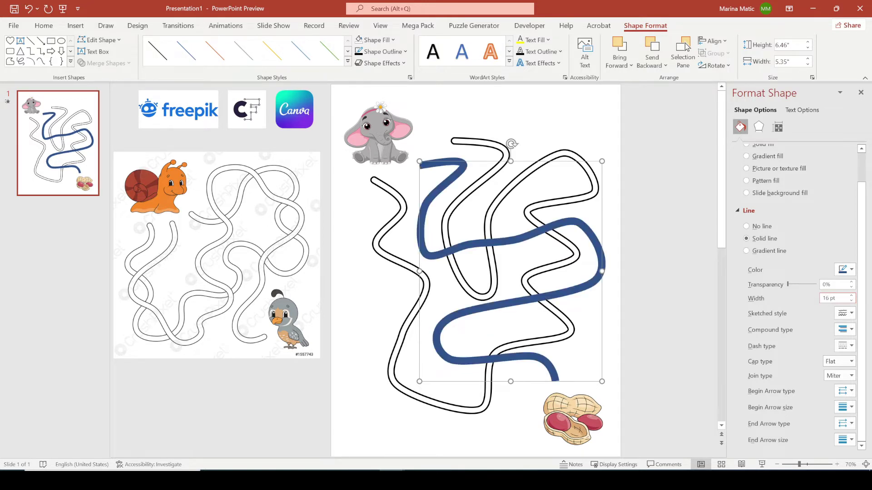
pyautogui.click(851, 269)
pyautogui.click(800, 295)
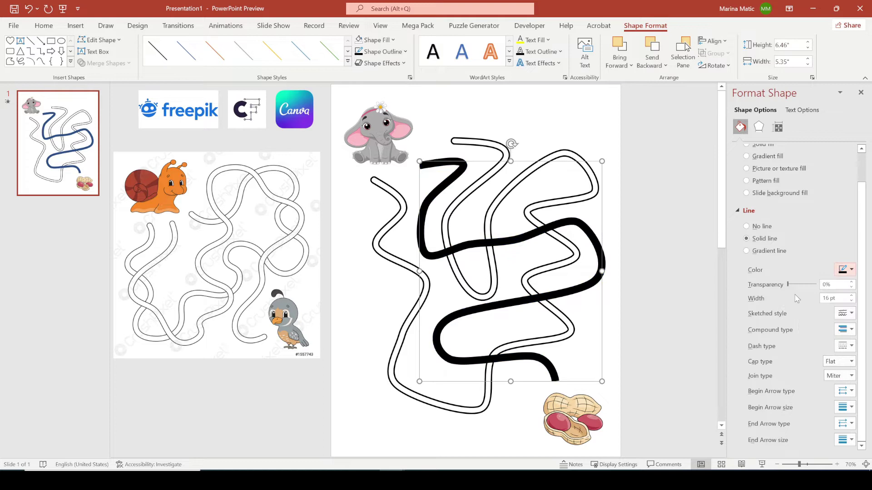
pyautogui.click(850, 362)
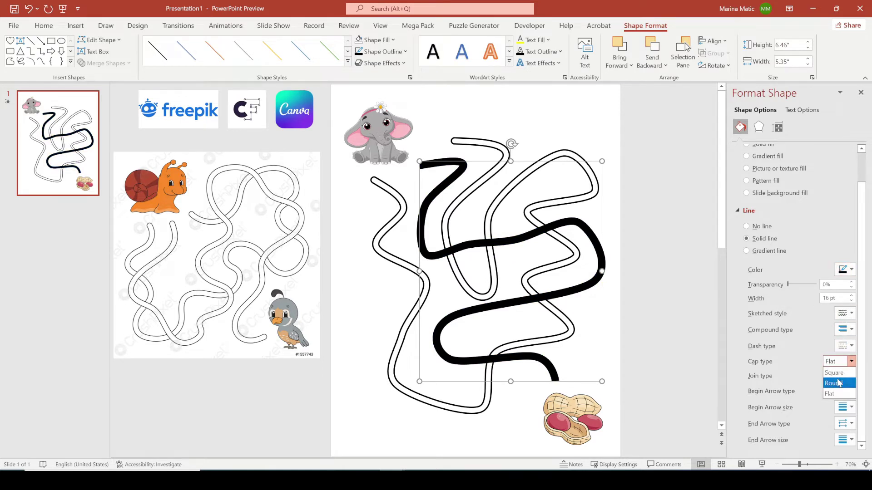
pyautogui.click(838, 383)
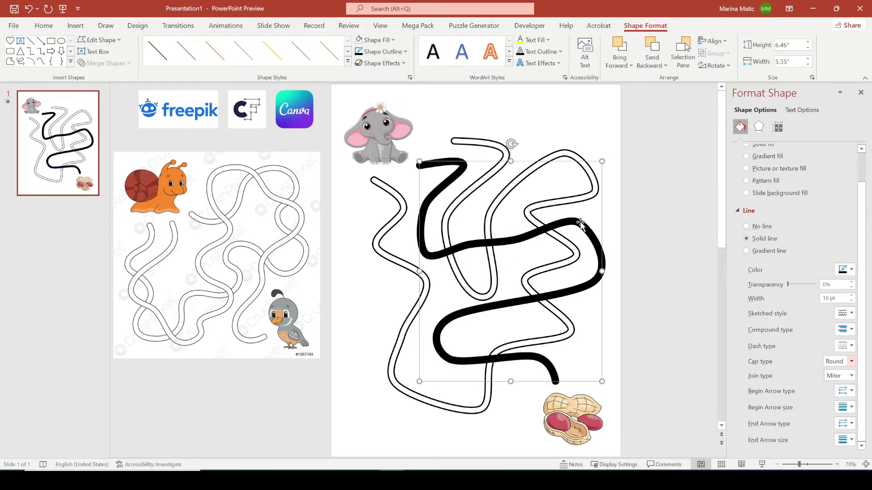
pyautogui.click(662, 235)
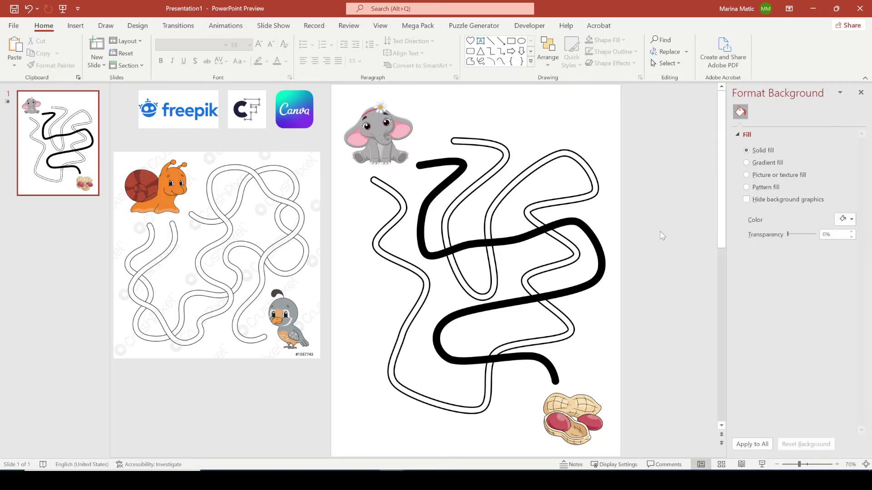
pyautogui.click(505, 244)
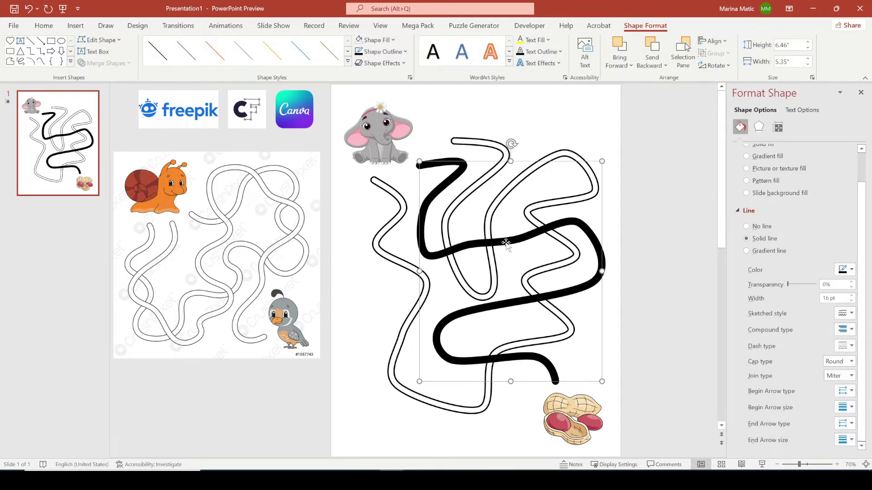
# Duplicate the second path in place and make the copy white at 10 pt.
pyautogui.hotkey('ctrl', 'd')
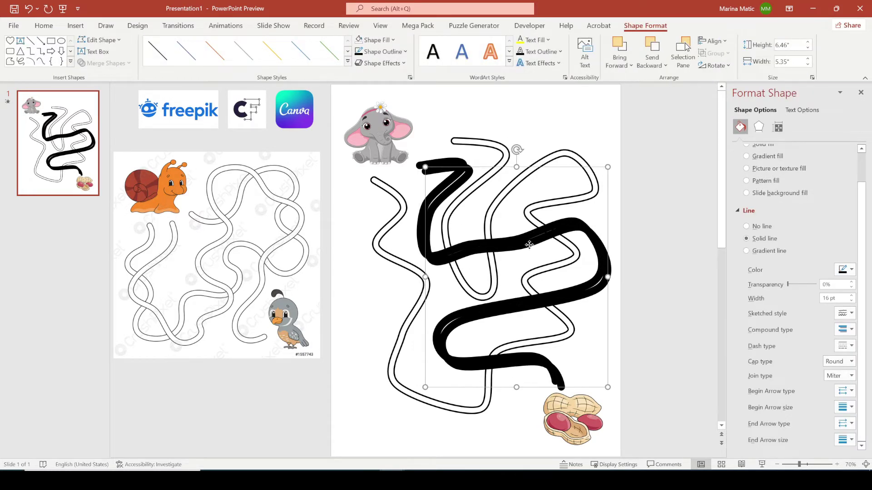
pyautogui.hotkey('ctrl', 'z')
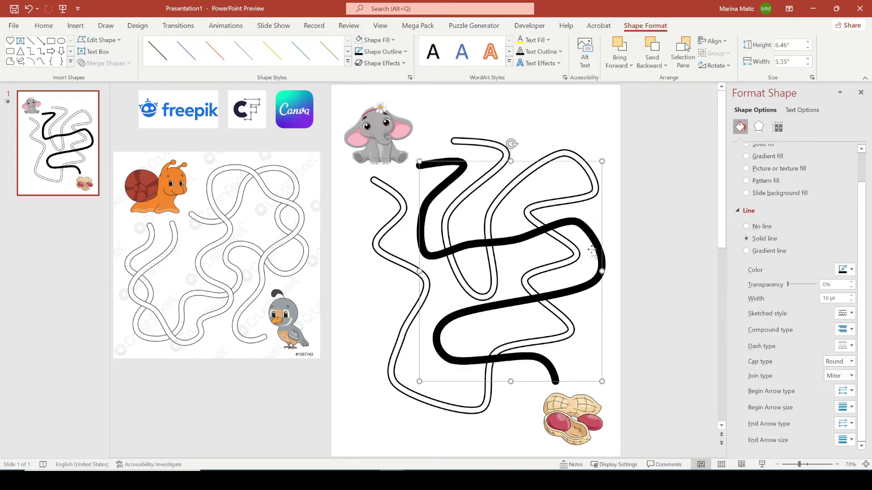
pyautogui.click(843, 271)
pyautogui.click(787, 296)
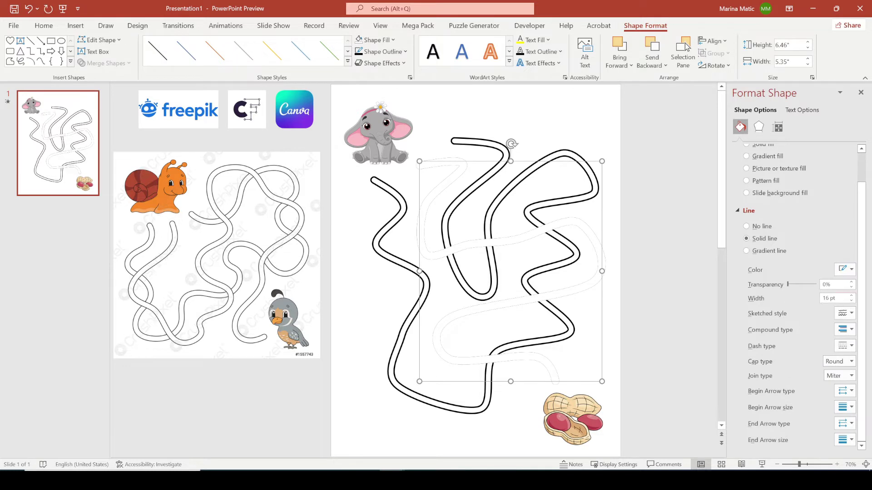
pyautogui.doubleClick(828, 300)
pyautogui.write('10')
pyautogui.press('Return')
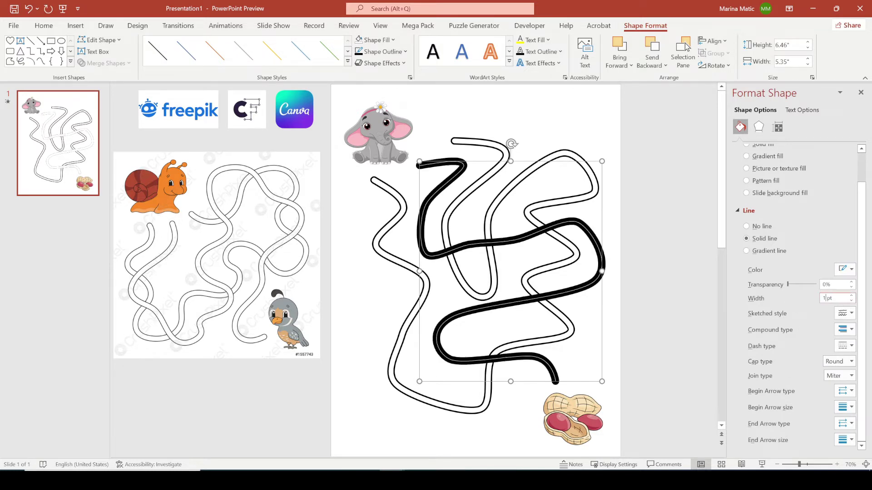
pyautogui.click(653, 236)
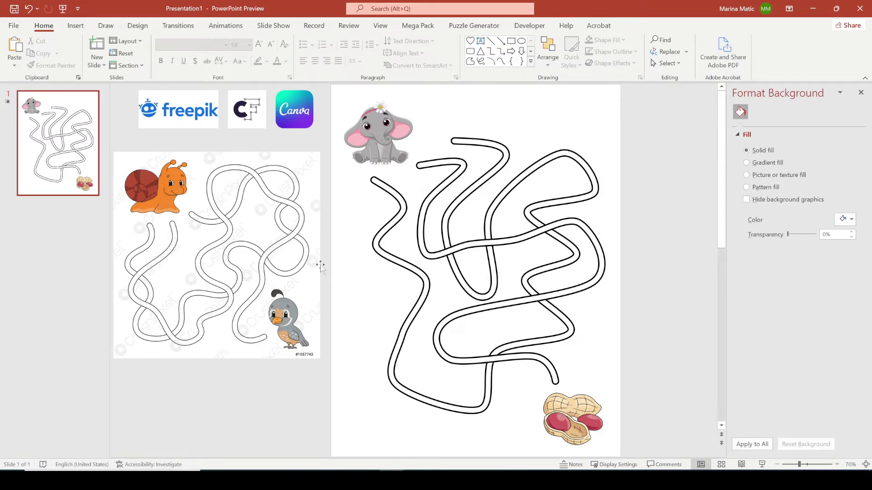
# Move the elephant and peanut off the slide, then back to the top-left and maze end.
pyautogui.click(373, 141)
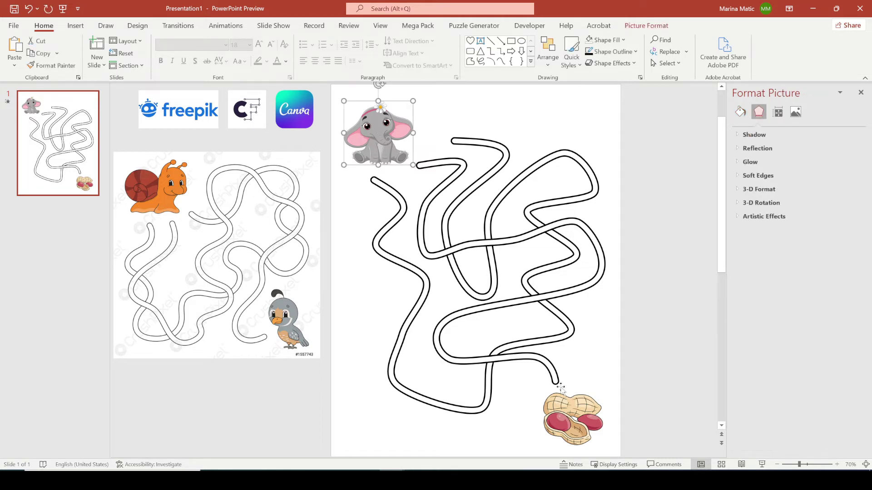
pyautogui.click(545, 390)
pyautogui.click(243, 120)
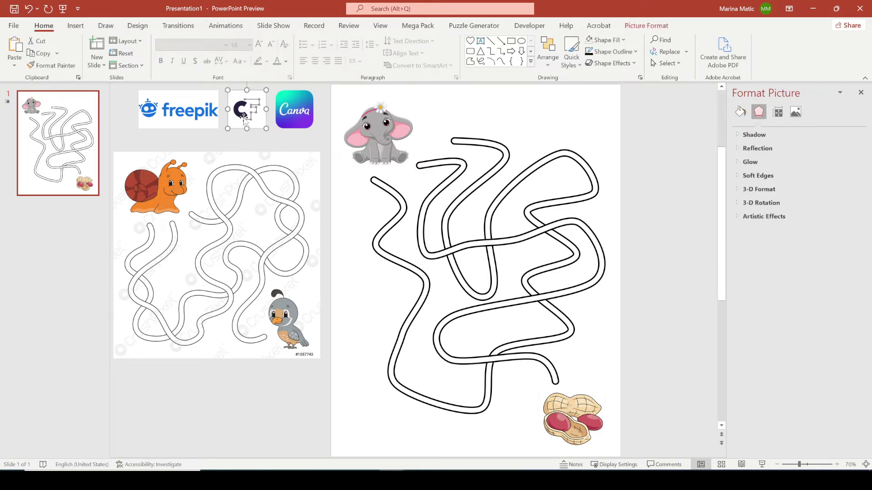
pyautogui.moveTo(381, 135); pyautogui.dragTo(670, 136)
pyautogui.moveTo(573, 418); pyautogui.dragTo(675, 369)
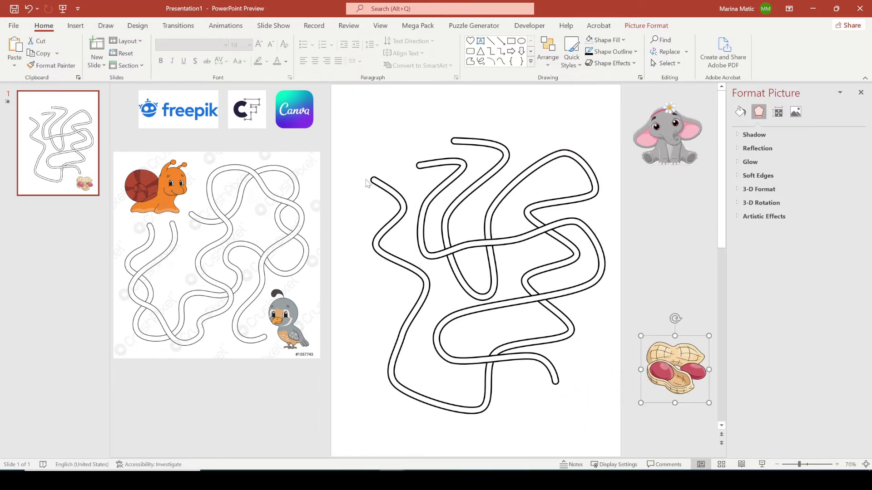
pyautogui.click(548, 423)
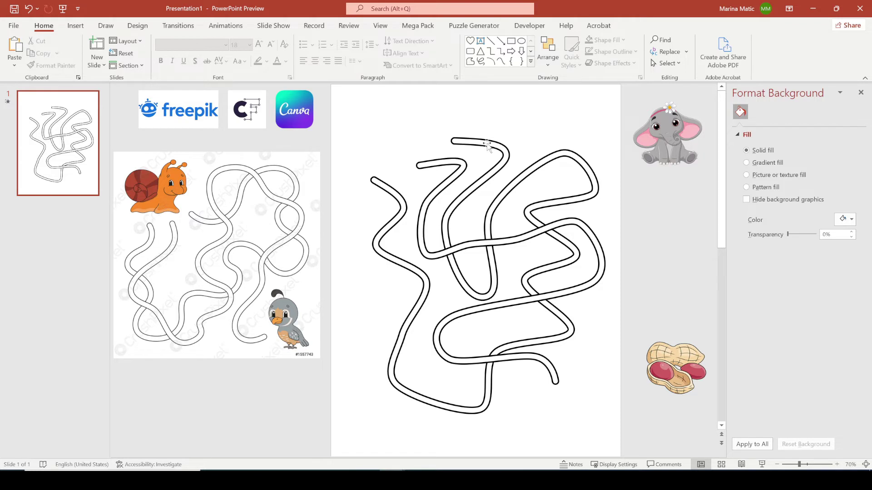
pyautogui.moveTo(687, 148); pyautogui.dragTo(405, 142)
pyautogui.moveTo(706, 371); pyautogui.dragTo(591, 416)
# Undo an accidental nudge of the maze path and check the elephant and peanut pictures.
pyautogui.click(496, 243)
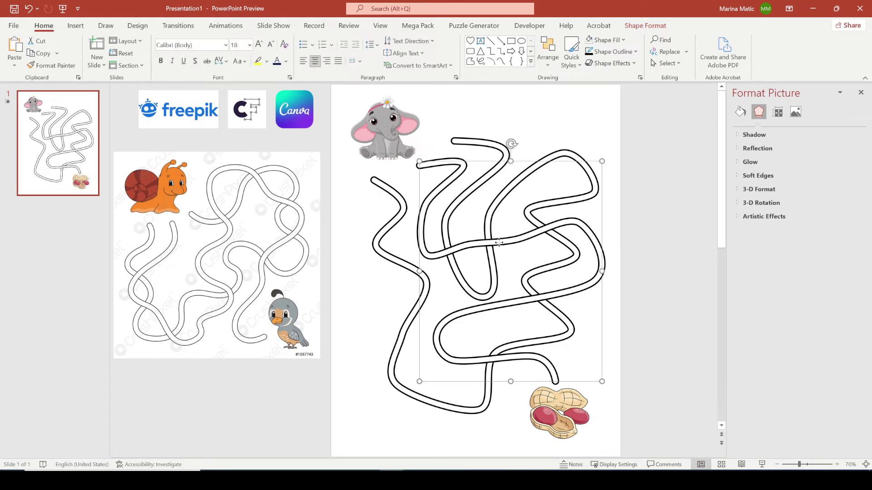
pyautogui.moveTo(495, 242); pyautogui.dragTo(495, 242)
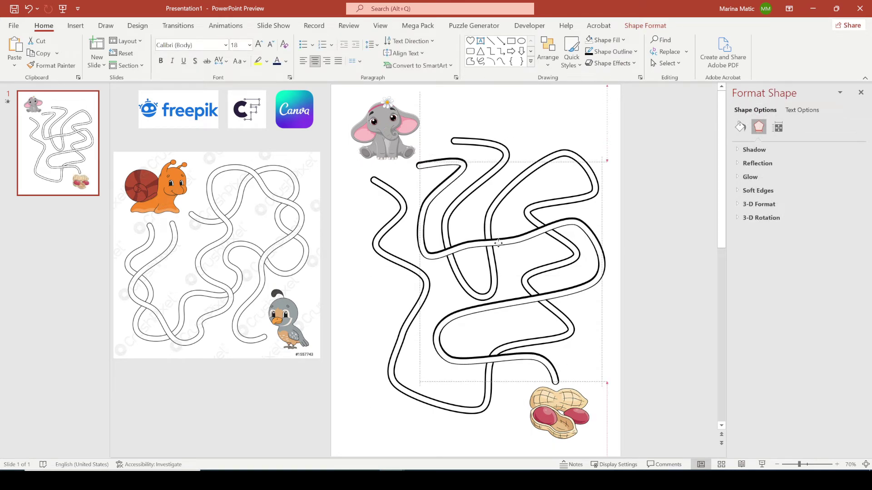
pyautogui.click(28, 8)
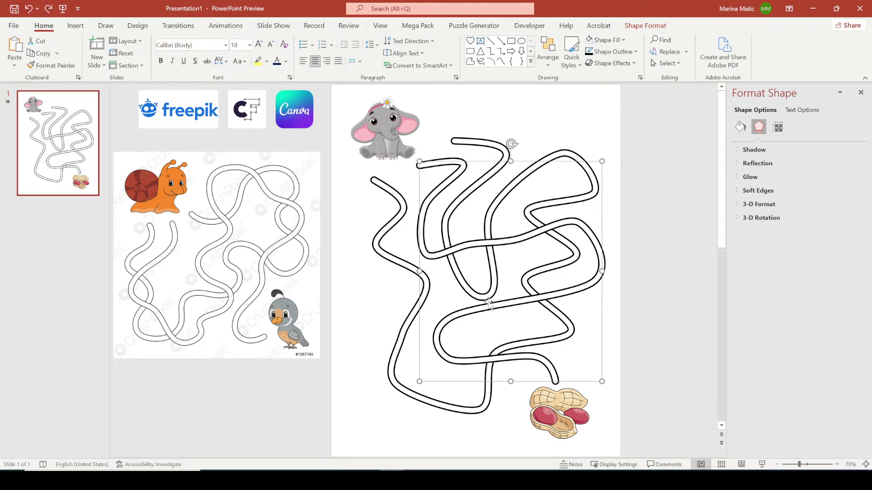
pyautogui.click(392, 146)
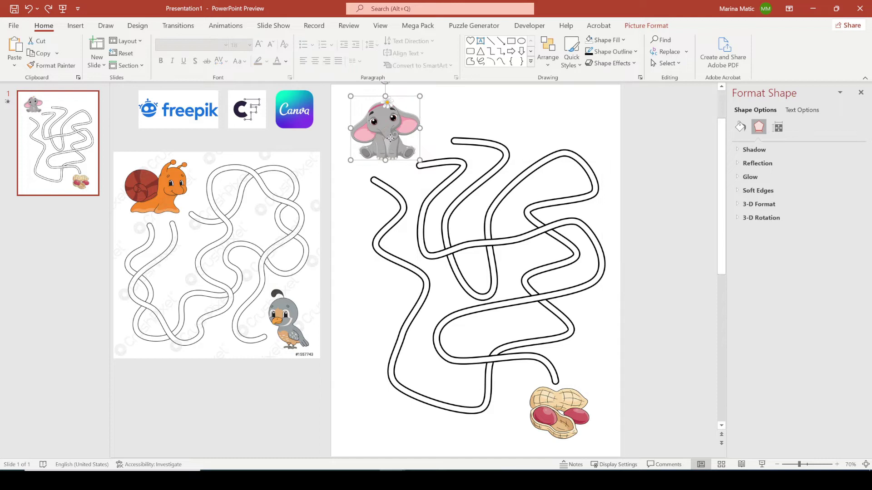
pyautogui.click(566, 415)
pyautogui.click(400, 155)
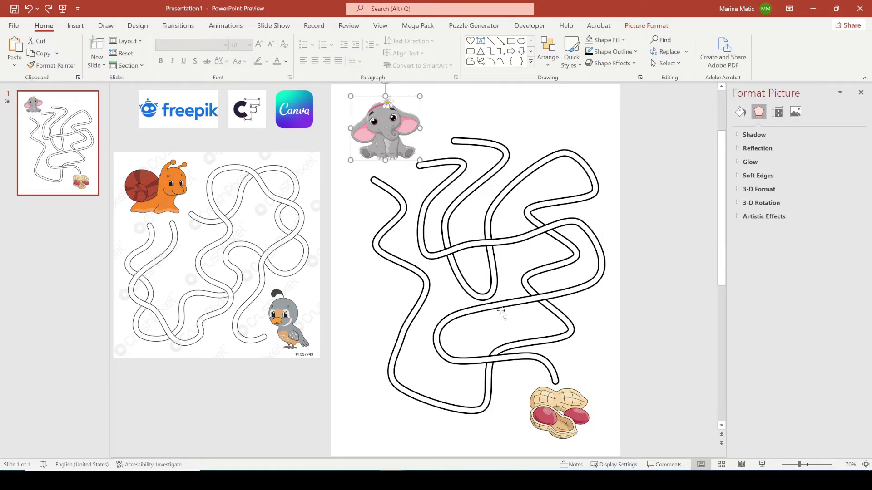
pyautogui.click(537, 387)
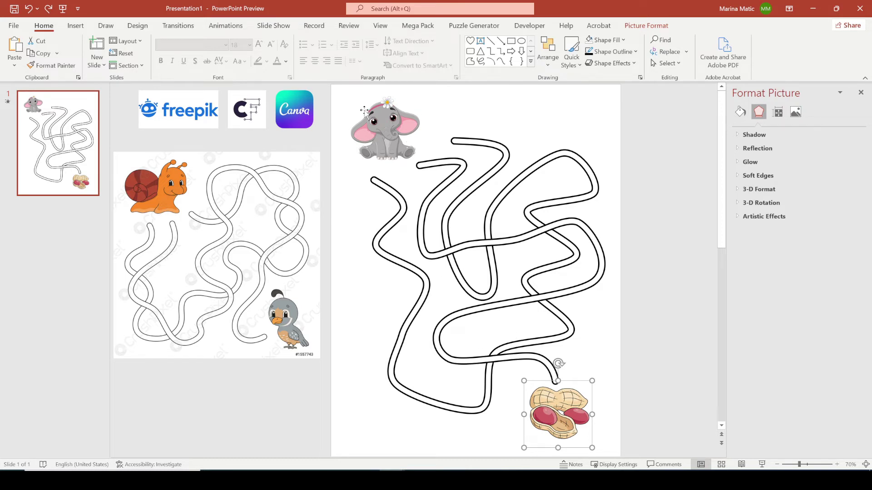
pyautogui.click(365, 136)
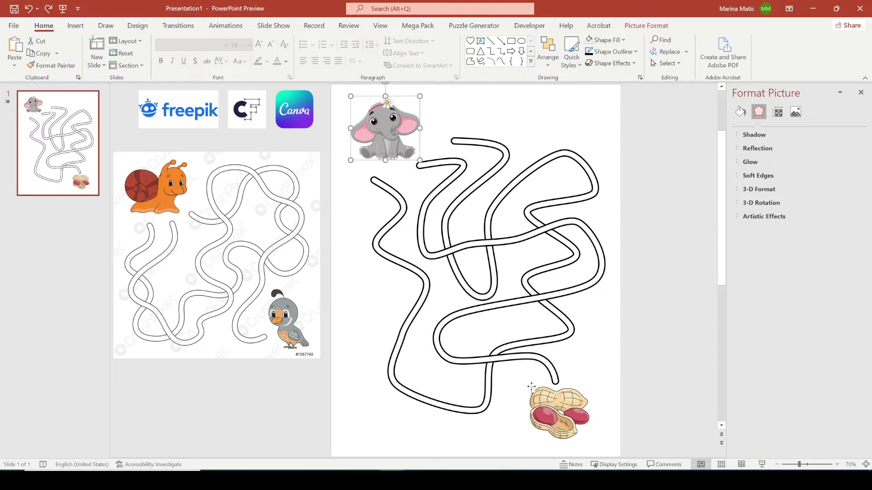
pyautogui.click(534, 386)
pyautogui.click(384, 133)
pyautogui.click(559, 404)
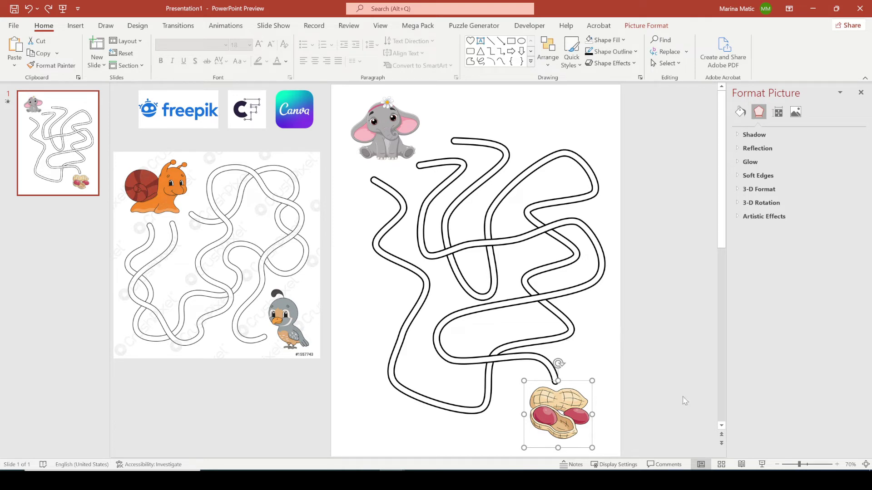
# Zoom the slide to 130% and scroll to the centre of the maze.
pyautogui.click(837, 464)
pyautogui.click(837, 465)
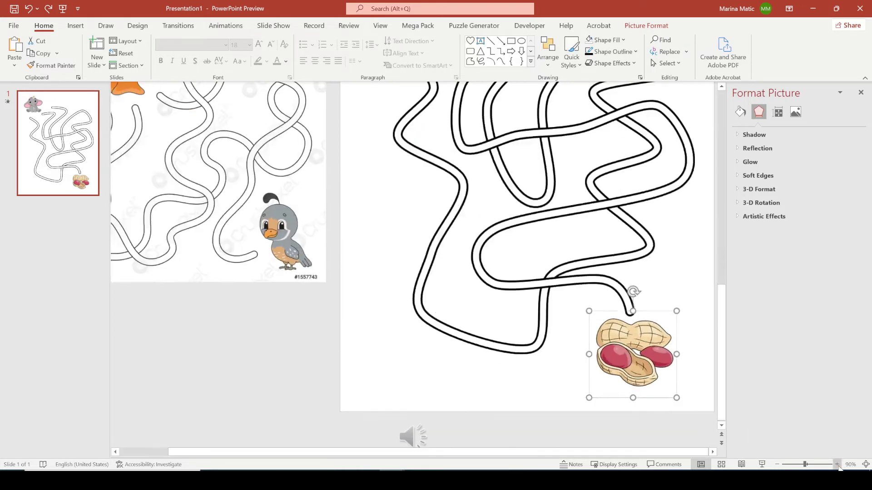
pyautogui.click(837, 464)
pyautogui.click(837, 465)
pyautogui.scroll(6, 528, 269)
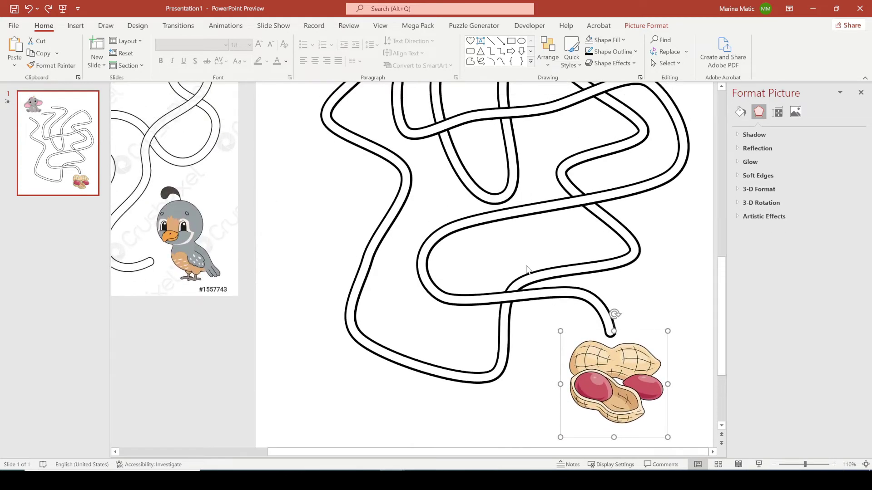
pyautogui.click(833, 465)
pyautogui.click(834, 465)
pyautogui.scroll(3, 445, 212)
pyautogui.scroll(2, 445, 212)
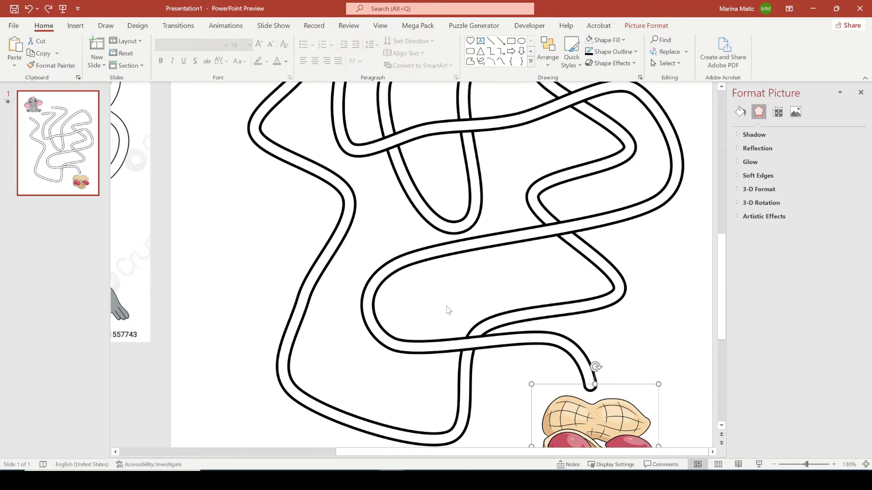
pyautogui.scroll(4, 368, 186)
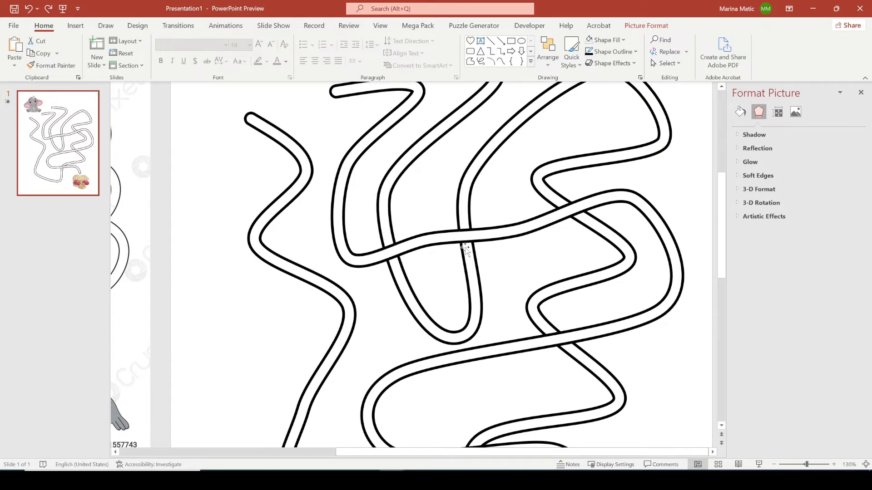
# Draw a short vertical line beside the left path and make it 16 pt black.
pyautogui.click(77, 27)
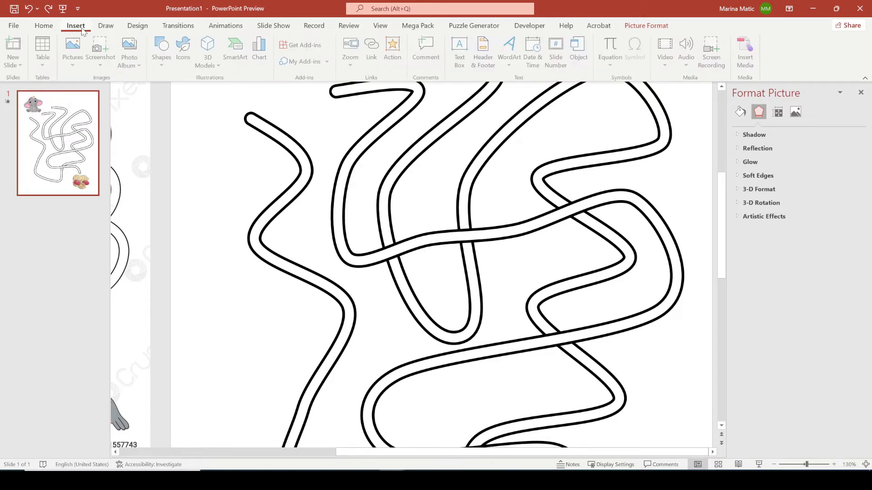
pyautogui.click(162, 50)
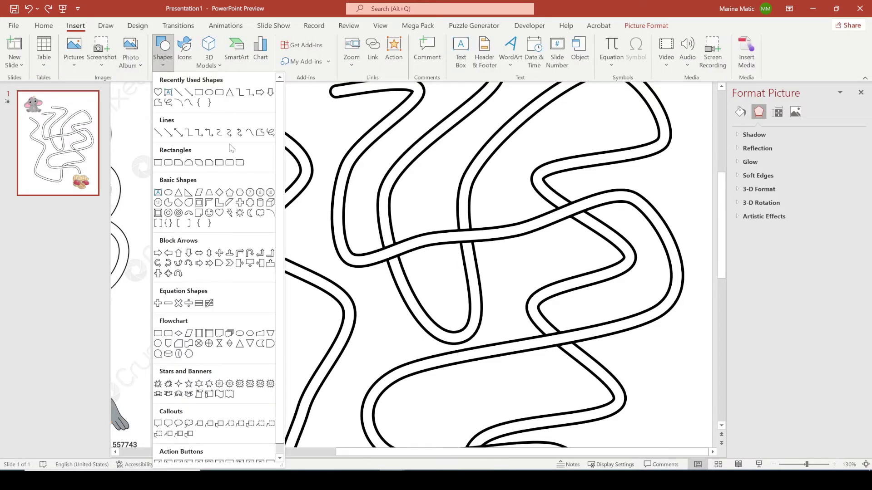
pyautogui.click(249, 133)
pyautogui.moveTo(306, 210); pyautogui.dragTo(307, 229)
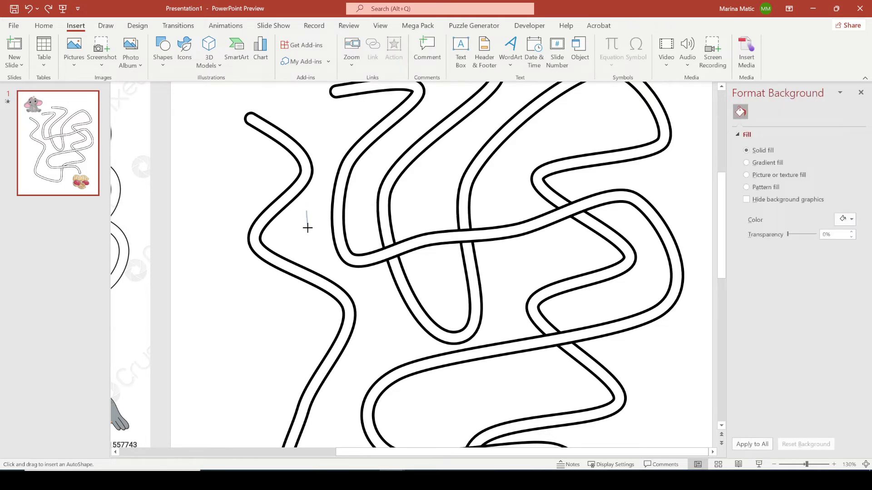
pyautogui.moveTo(307, 232); pyautogui.dragTo(307, 228)
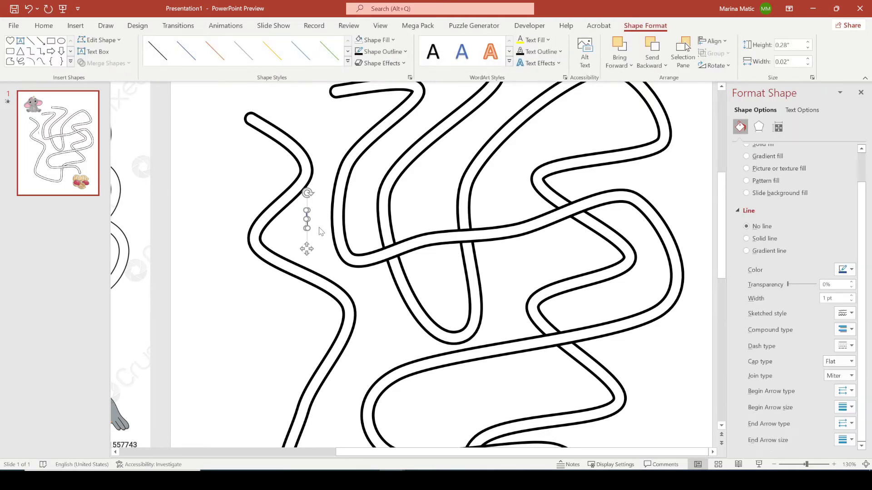
pyautogui.doubleClick(824, 299)
pyautogui.write('16')
pyautogui.click(845, 269)
pyautogui.click(795, 296)
# Add a 12 pt white copy of the short line laid over the black one.
pyautogui.moveTo(307, 248); pyautogui.dragTo(318, 251)
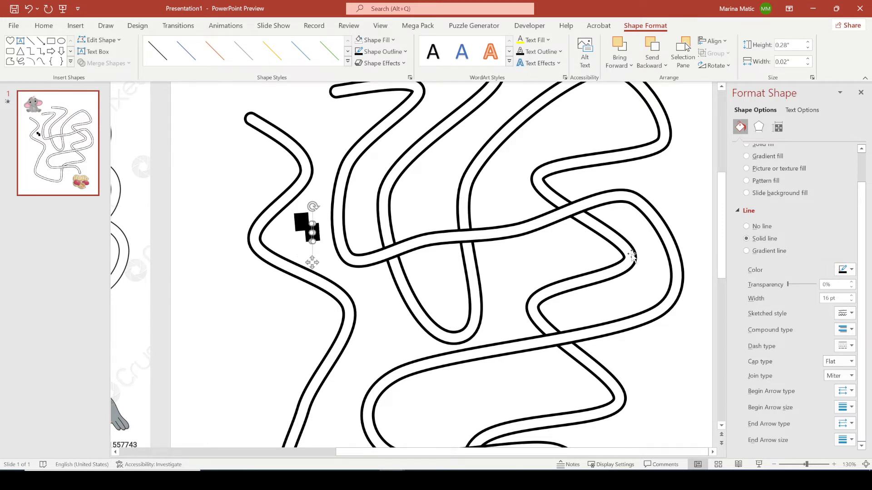
pyautogui.click(843, 269)
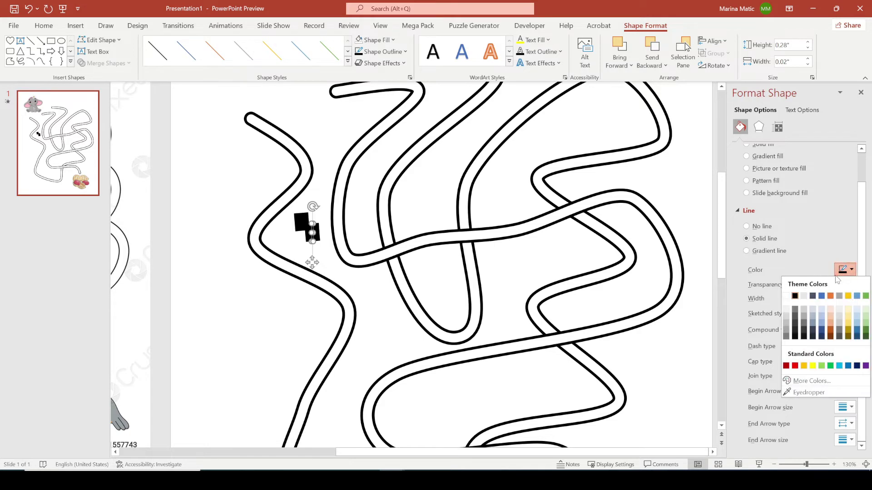
pyautogui.click(789, 298)
pyautogui.moveTo(828, 300); pyautogui.dragTo(802, 304)
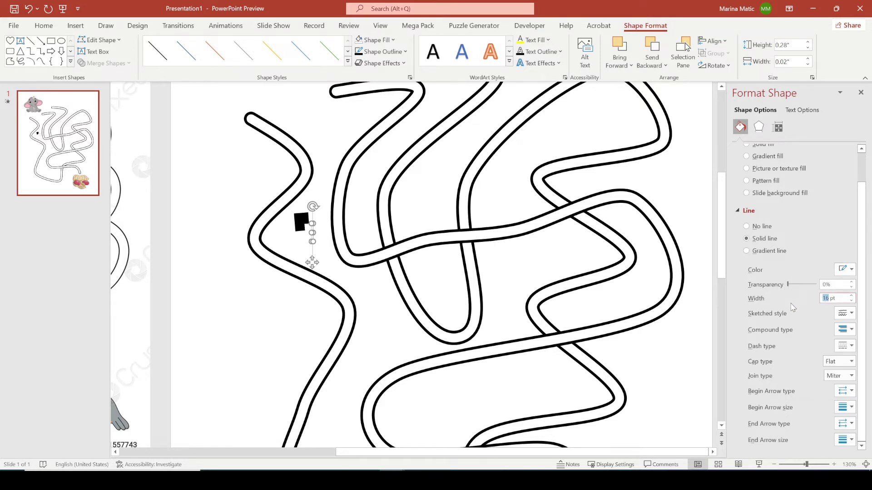
pyautogui.write('12')
pyautogui.moveTo(312, 262); pyautogui.dragTo(302, 251)
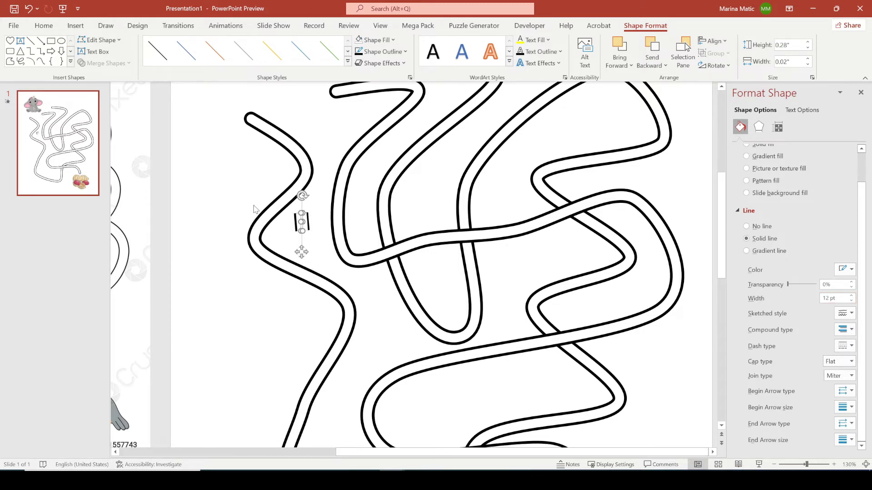
pyautogui.click(251, 192)
pyautogui.moveTo(251, 191); pyautogui.dragTo(321, 250)
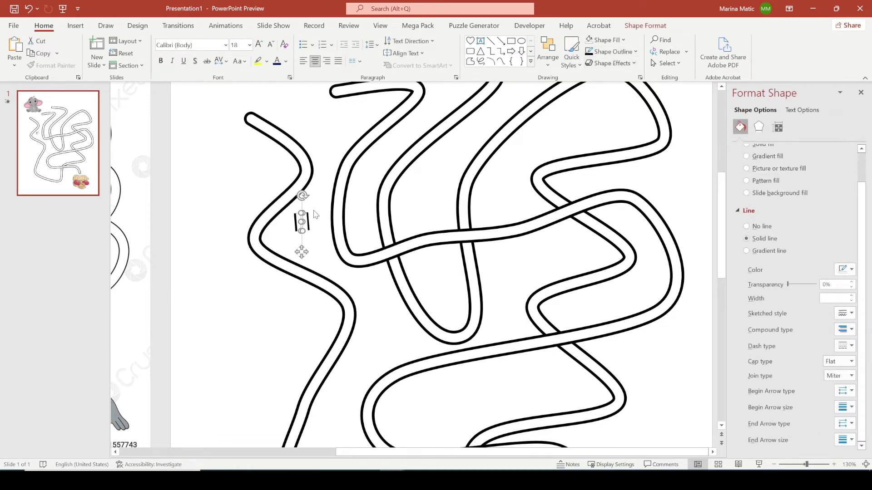
# Move the bridge piece onto the upper-left crossing and rotate it to follow the path.
pyautogui.moveTo(302, 252); pyautogui.dragTo(391, 280)
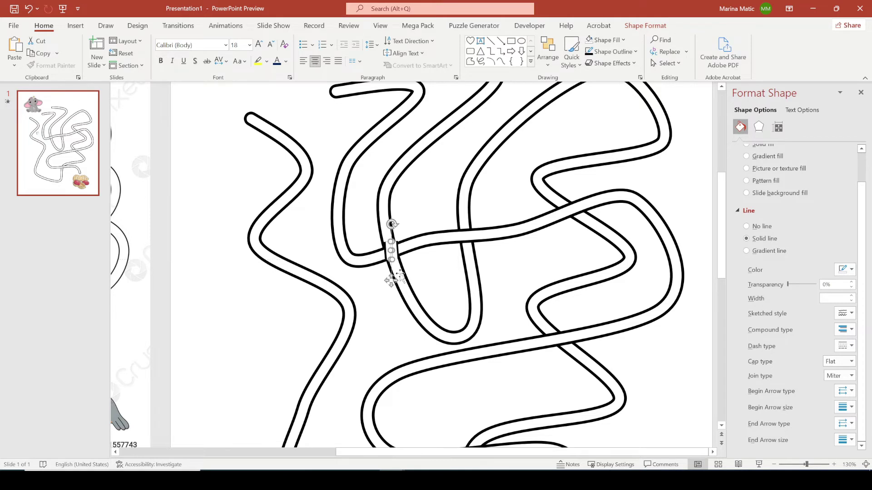
pyautogui.moveTo(392, 224); pyautogui.dragTo(408, 269)
pyautogui.click(407, 269)
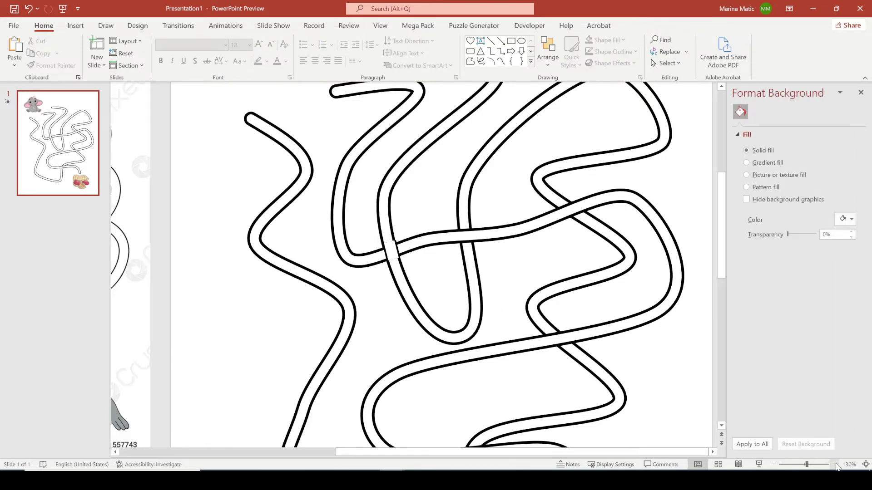
pyautogui.scroll(3, 502, 301)
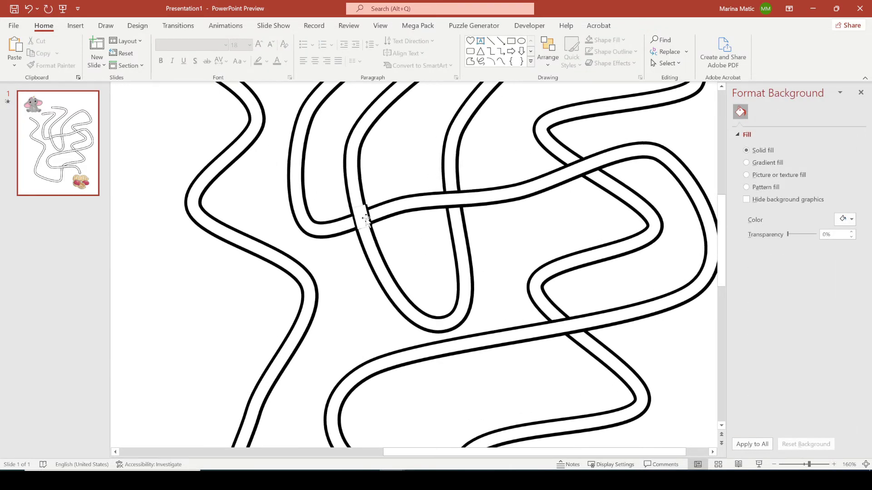
pyautogui.moveTo(328, 193); pyautogui.dragTo(392, 260)
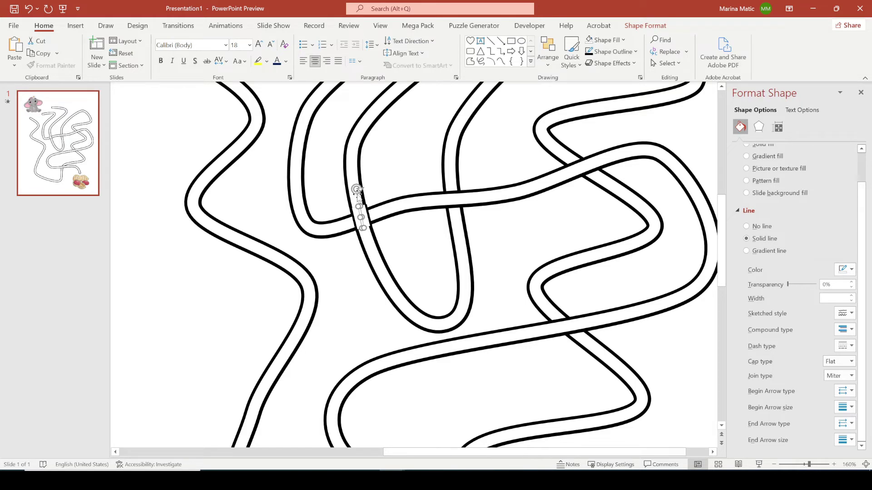
pyautogui.moveTo(355, 190); pyautogui.dragTo(356, 195)
pyautogui.click(377, 200)
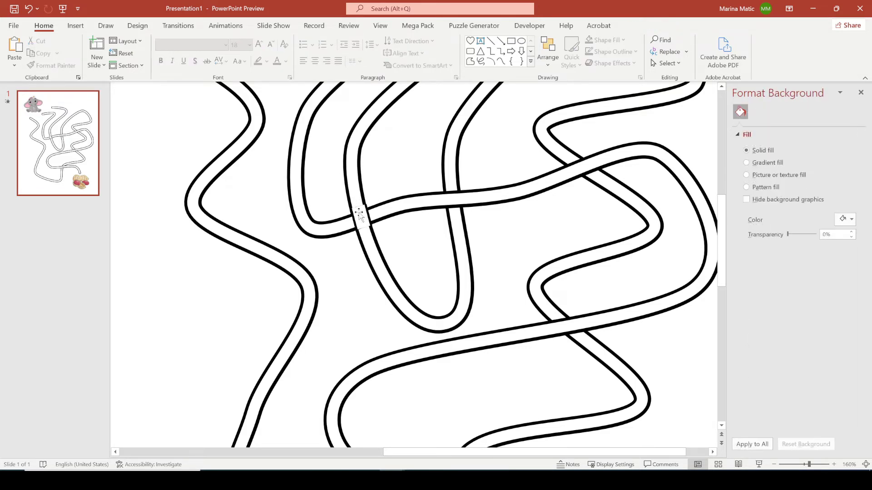
pyautogui.click(358, 212)
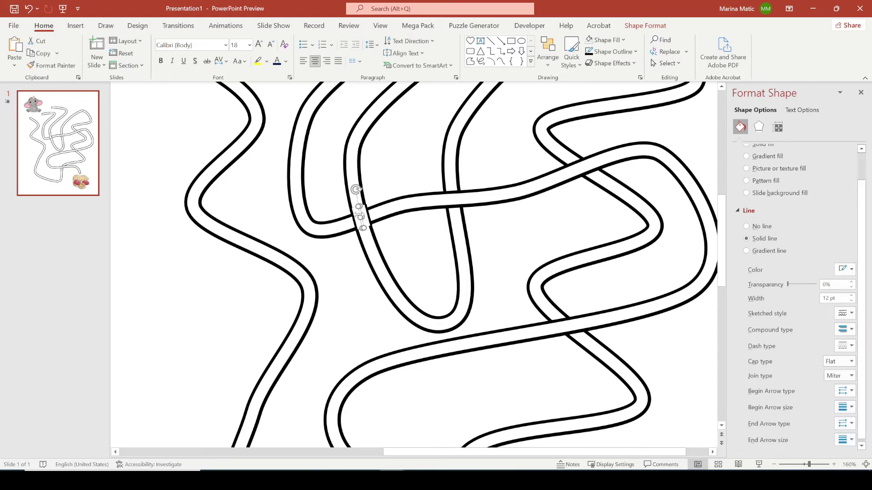
# Set the white bridge line's width to 10 pt and check the crossing.
pyautogui.doubleClick(826, 298)
pyautogui.write('10')
pyautogui.click(460, 233)
pyautogui.click(359, 213)
pyautogui.moveTo(375, 188); pyautogui.dragTo(349, 249)
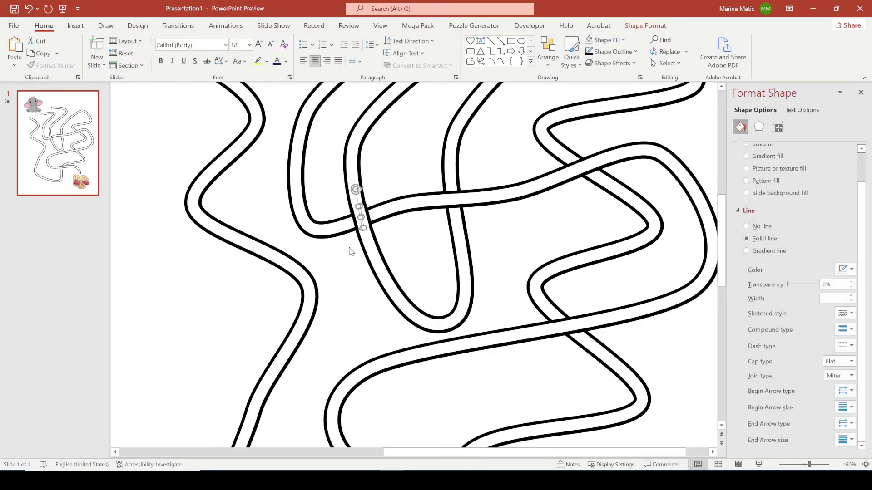
pyautogui.click(395, 202)
pyautogui.click(774, 464)
pyautogui.click(774, 465)
pyautogui.click(775, 465)
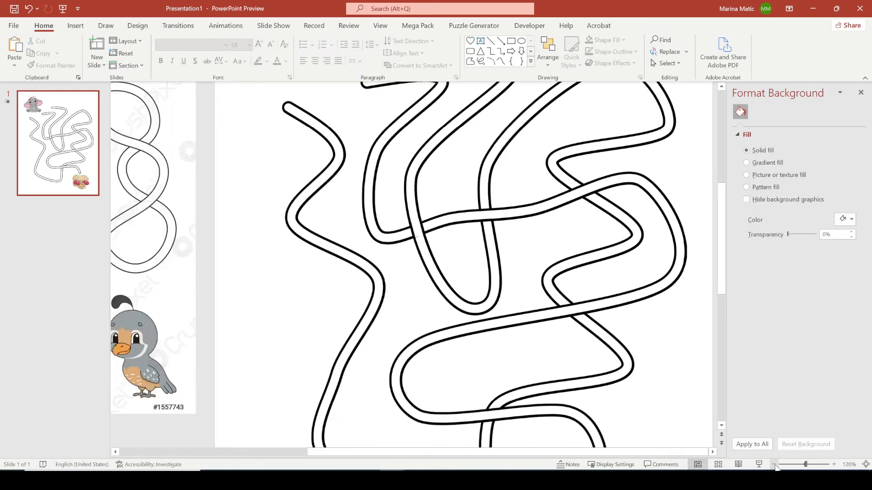
pyautogui.click(774, 465)
pyautogui.click(774, 465)
pyautogui.click(775, 465)
pyautogui.click(834, 465)
pyautogui.click(834, 464)
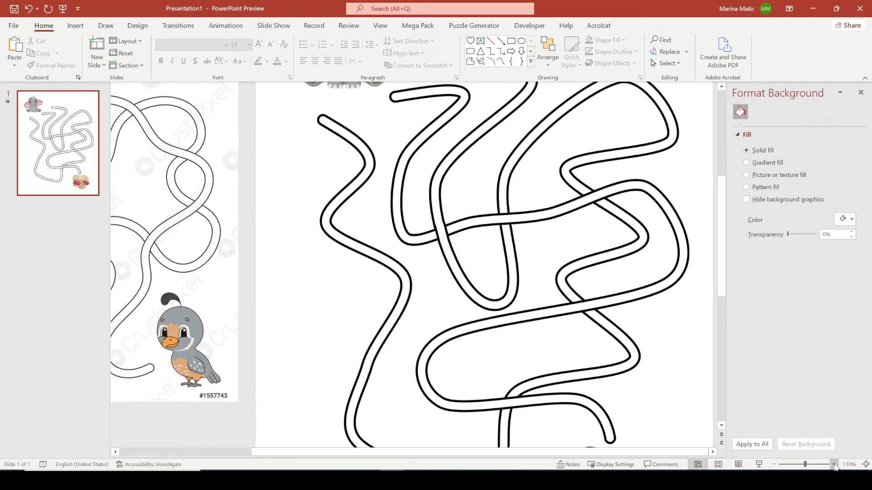
pyautogui.click(834, 464)
pyautogui.click(834, 465)
pyautogui.click(835, 465)
pyautogui.click(834, 465)
pyautogui.click(834, 465)
pyautogui.click(834, 464)
pyautogui.click(834, 465)
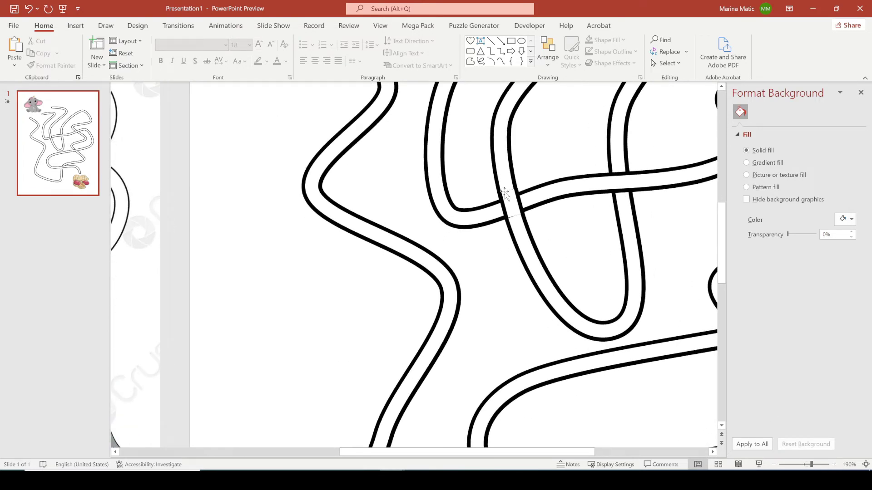
pyautogui.click(834, 464)
pyautogui.click(835, 465)
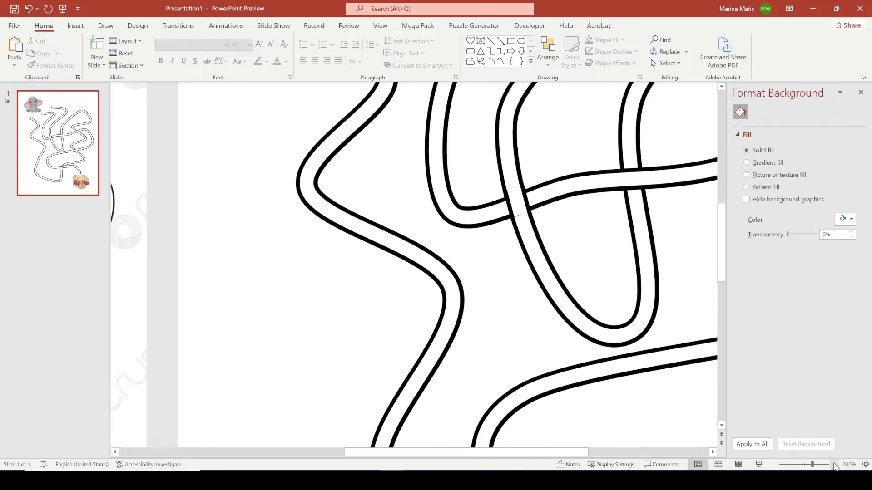
pyautogui.click(834, 464)
pyautogui.click(834, 464)
pyautogui.click(531, 192)
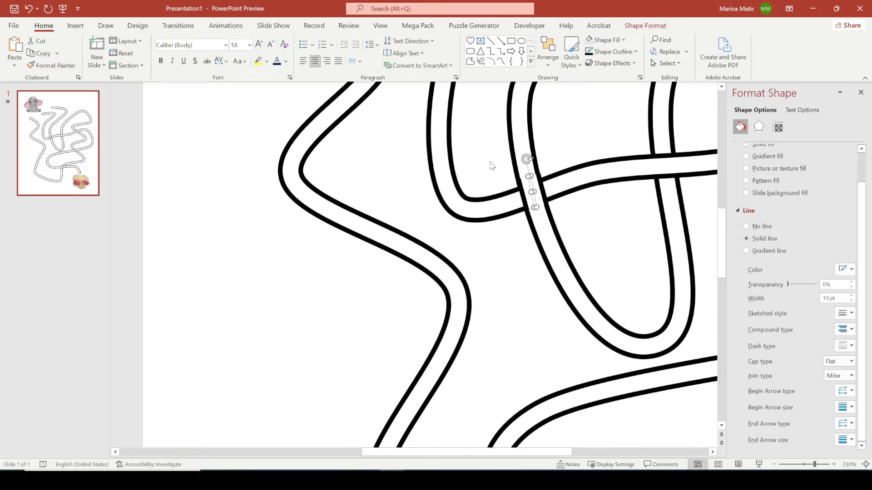
pyautogui.rightClick(533, 186)
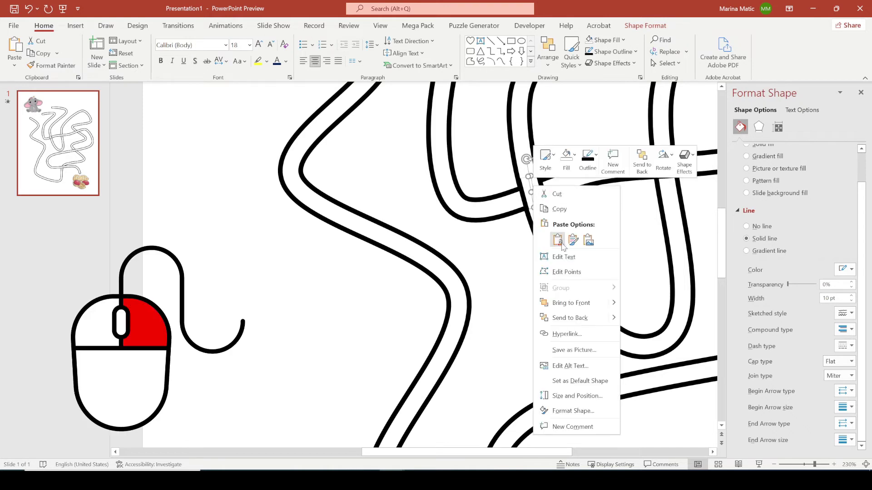
pyautogui.click(560, 268)
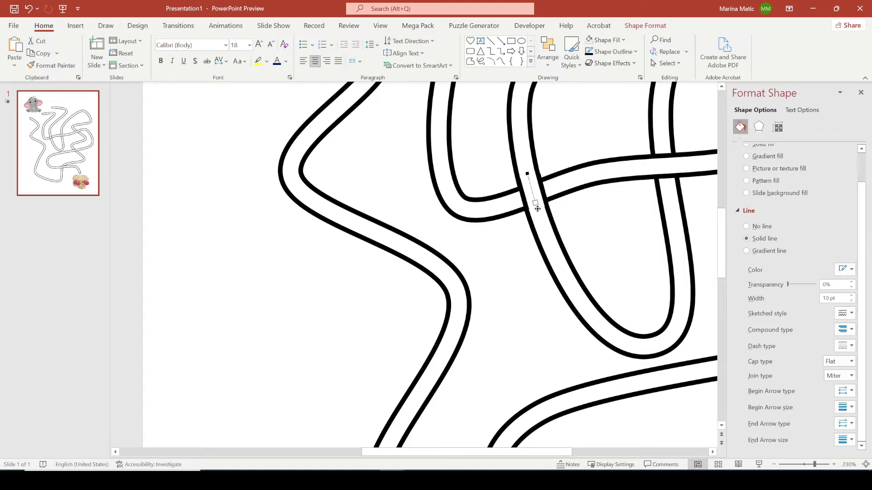
pyautogui.click(532, 202)
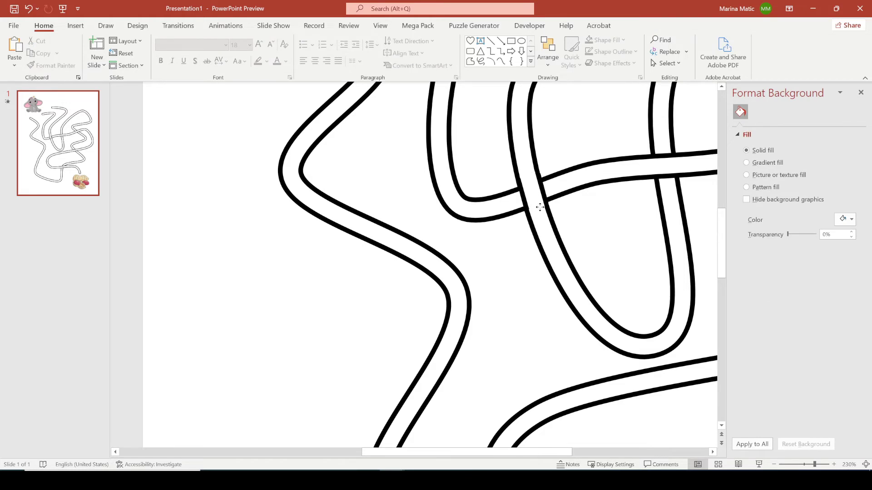
pyautogui.click(540, 207)
pyautogui.click(550, 160)
pyautogui.click(29, 9)
pyautogui.click(549, 141)
pyautogui.click(774, 464)
pyautogui.click(774, 464)
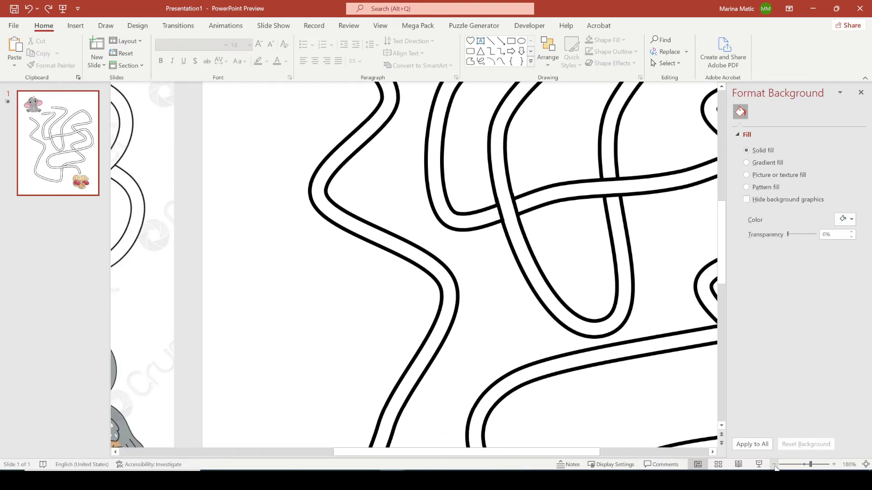
pyautogui.click(775, 465)
pyautogui.click(774, 465)
pyautogui.click(774, 465)
pyautogui.click(774, 465)
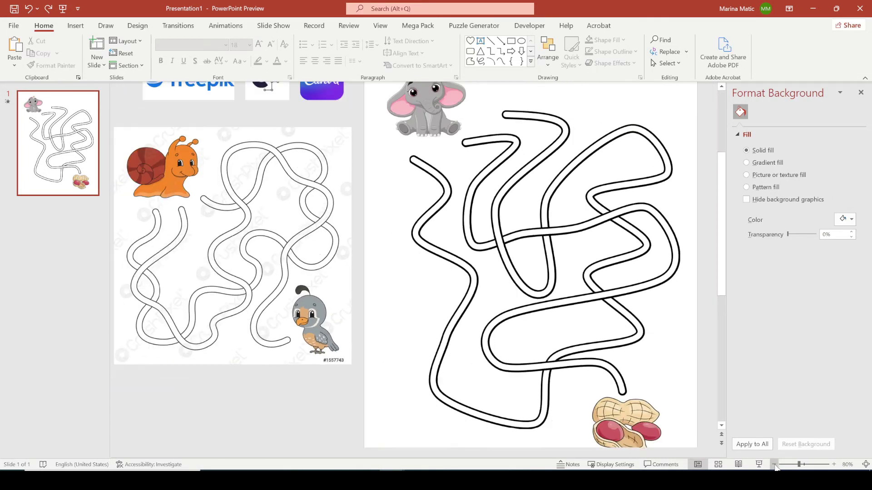
pyautogui.click(774, 465)
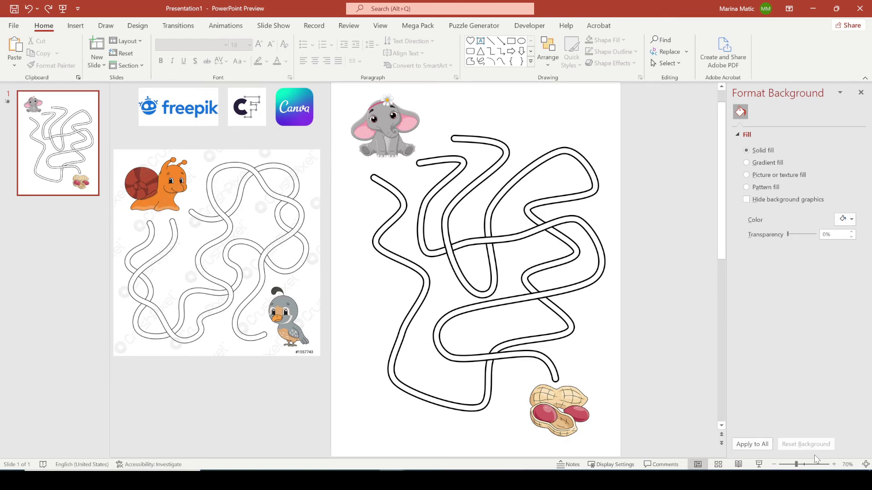
pyautogui.click(834, 464)
pyautogui.click(834, 465)
pyautogui.click(833, 464)
pyautogui.click(834, 464)
pyautogui.click(834, 464)
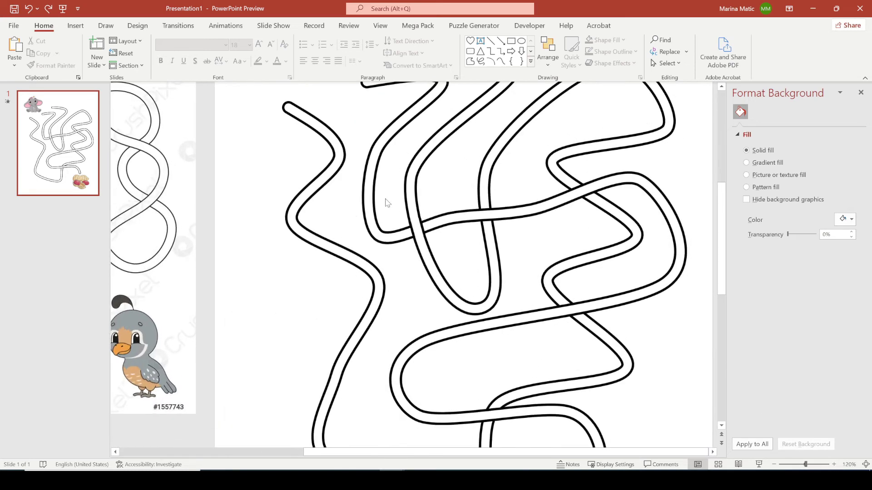
# Copy the white bridge line and move it onto the lower-middle crossing.
pyautogui.moveTo(385, 203); pyautogui.dragTo(459, 262)
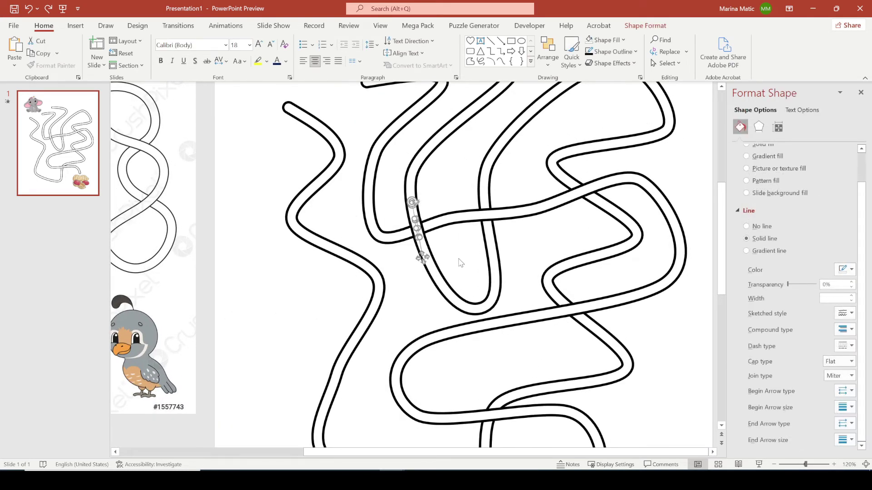
pyautogui.press('Right')
pyautogui.press('Right')
pyautogui.press('Down')
pyautogui.press('Down')
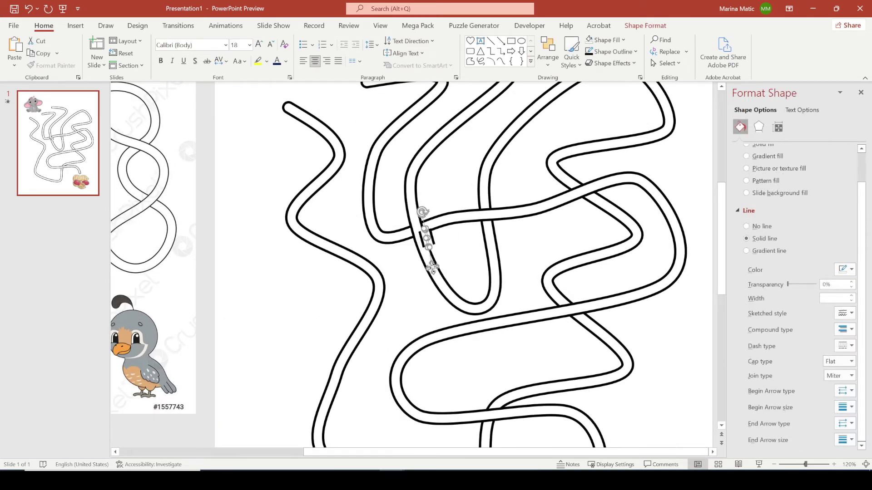
pyautogui.moveTo(432, 267); pyautogui.dragTo(592, 229)
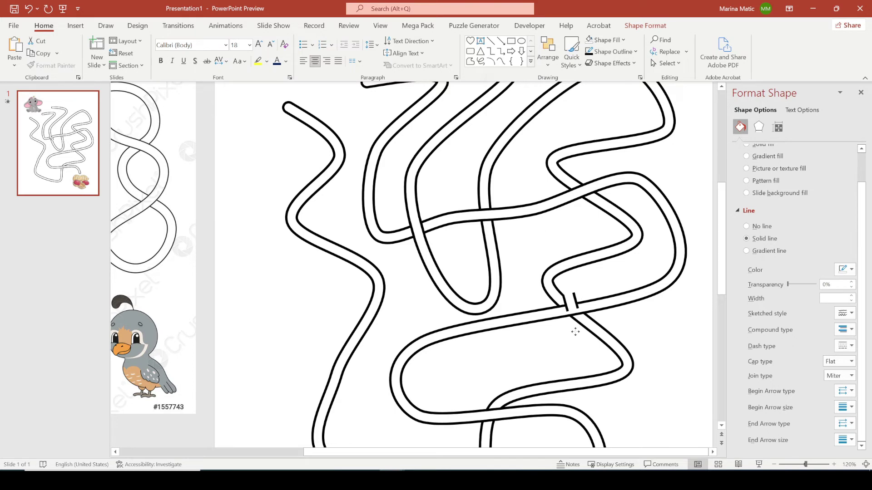
pyautogui.moveTo(575, 332); pyautogui.dragTo(574, 335)
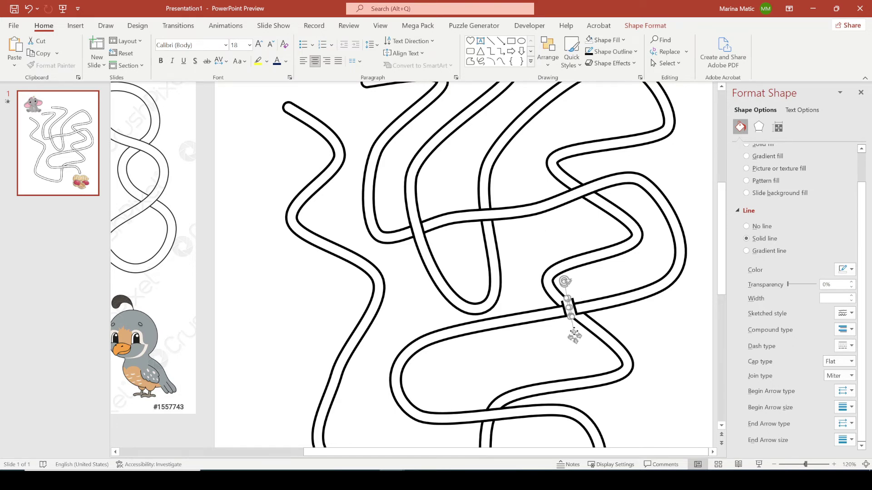
# Rotate and nudge the copied bridge so it covers the crossing's wall lines.
pyautogui.moveTo(565, 280); pyautogui.dragTo(551, 287)
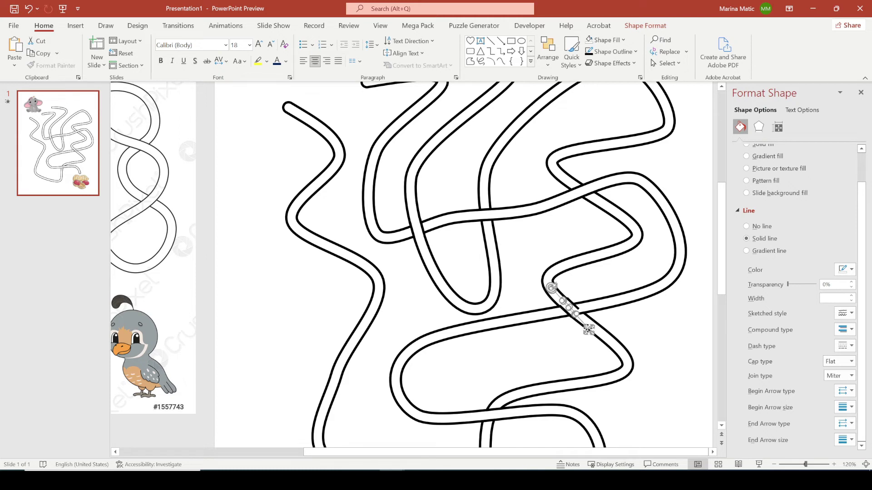
pyautogui.moveTo(589, 330); pyautogui.dragTo(589, 331)
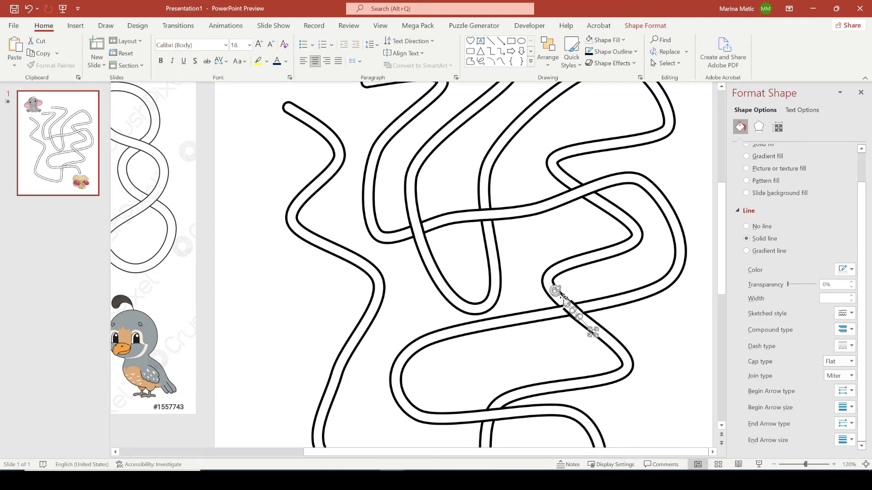
pyautogui.click(775, 464)
pyautogui.click(774, 465)
pyautogui.click(774, 464)
pyautogui.click(774, 465)
pyautogui.click(774, 465)
pyautogui.click(774, 465)
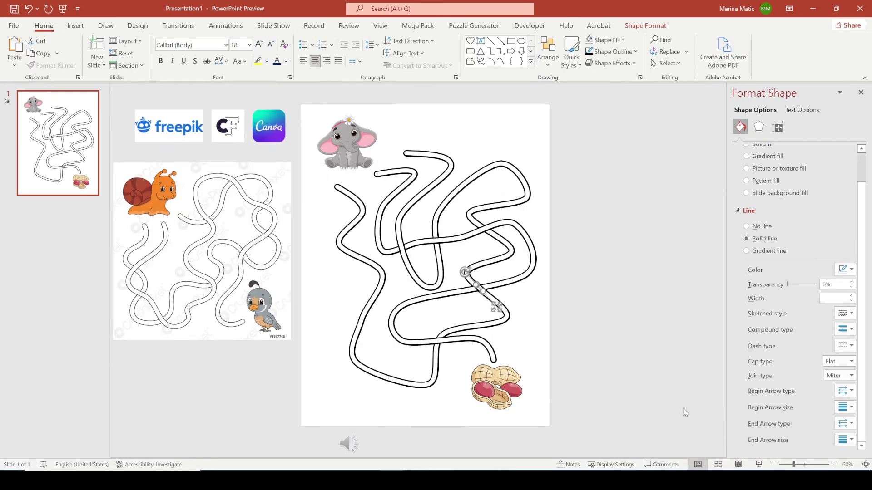
pyautogui.click(484, 160)
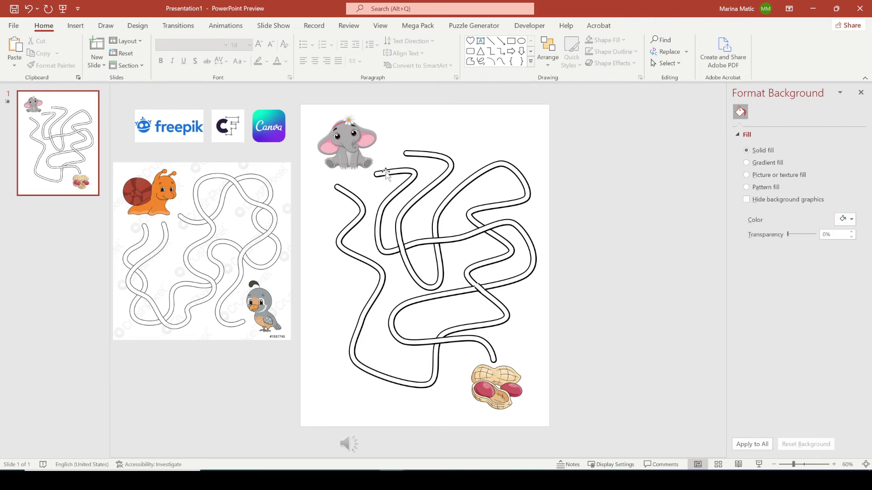